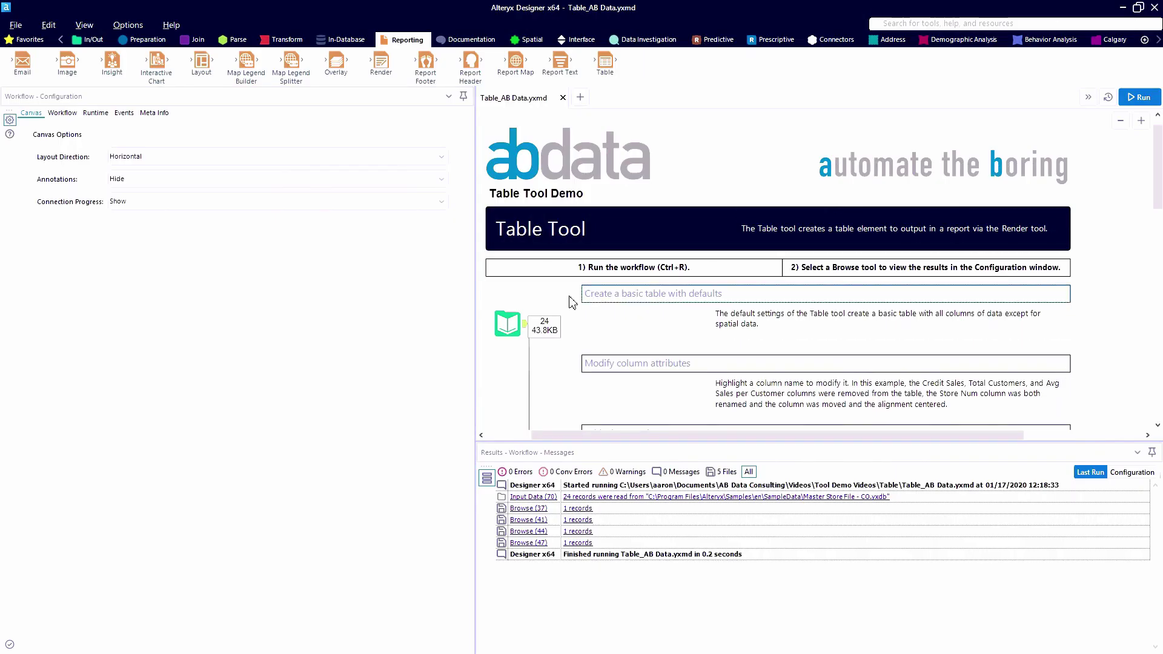
# Select the Input Data tool to view the 24 store records read from Master Store File - CO.yxdb.
pyautogui.click(507, 324)
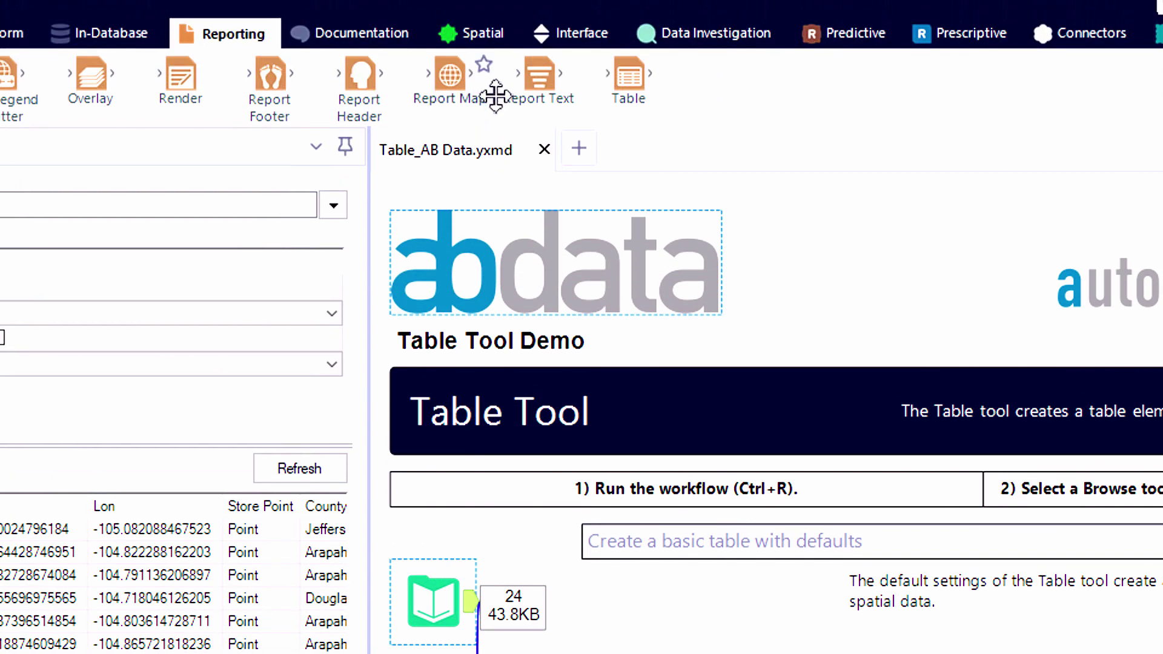
# Open the Table tool example and inspect the trade area values in the results grid.
pyautogui.moveTo(629, 97)
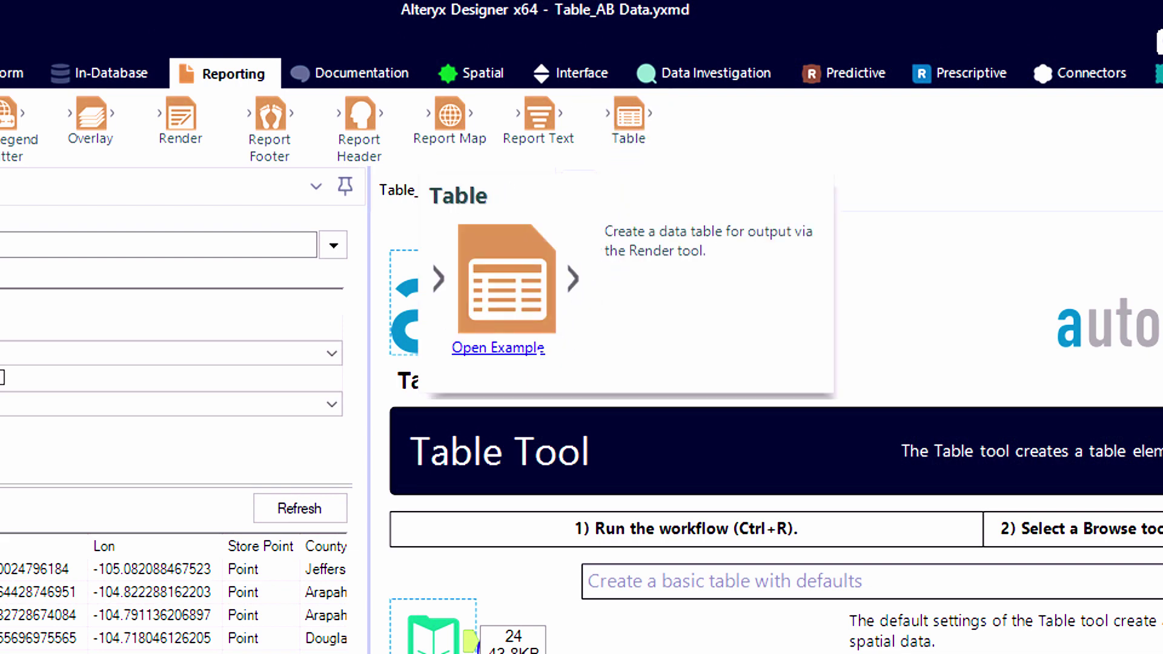
pyautogui.click(536, 349)
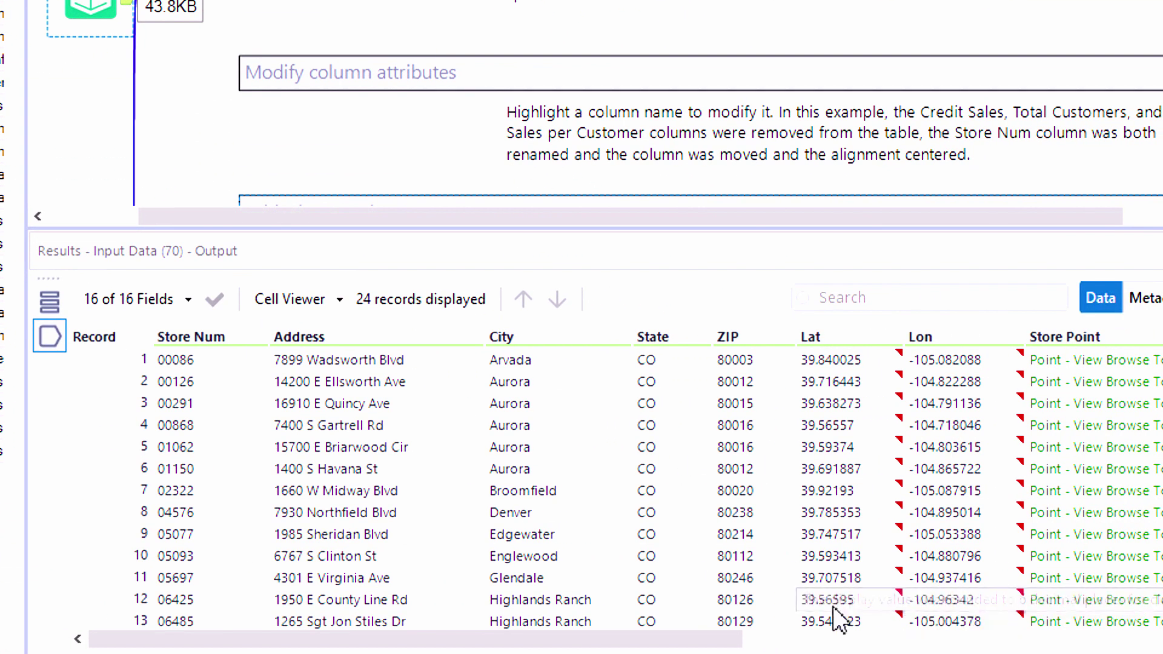
pyautogui.moveTo(736, 639); pyautogui.dragTo(1160, 653)
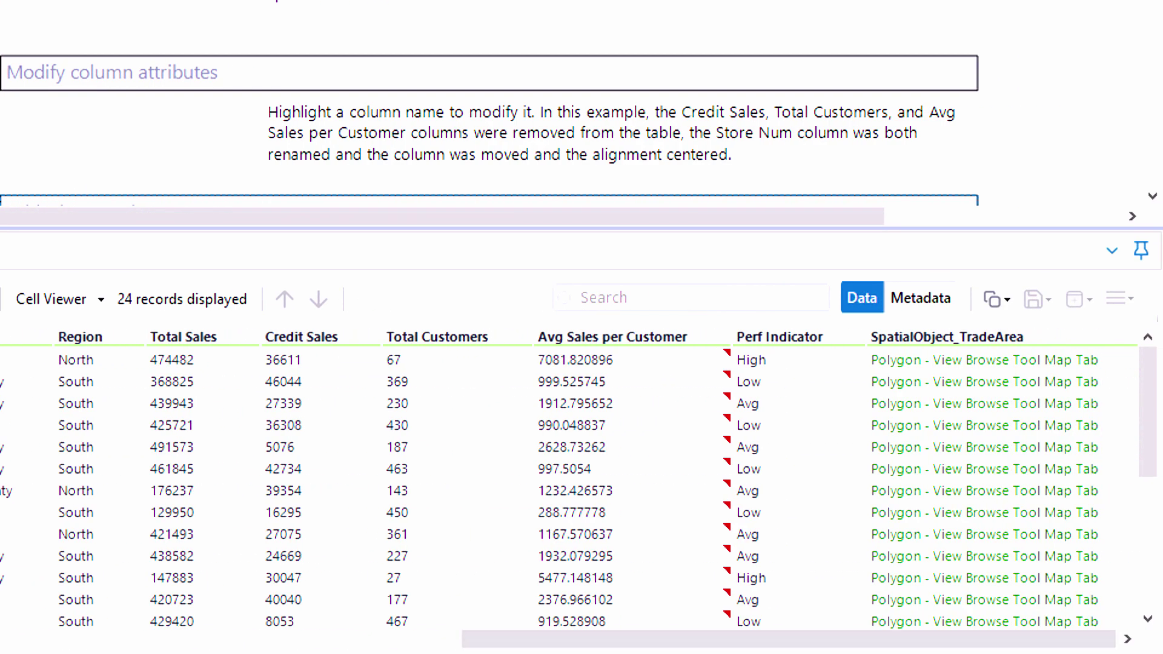
pyautogui.moveTo(1065, 364); pyautogui.dragTo(1068, 595)
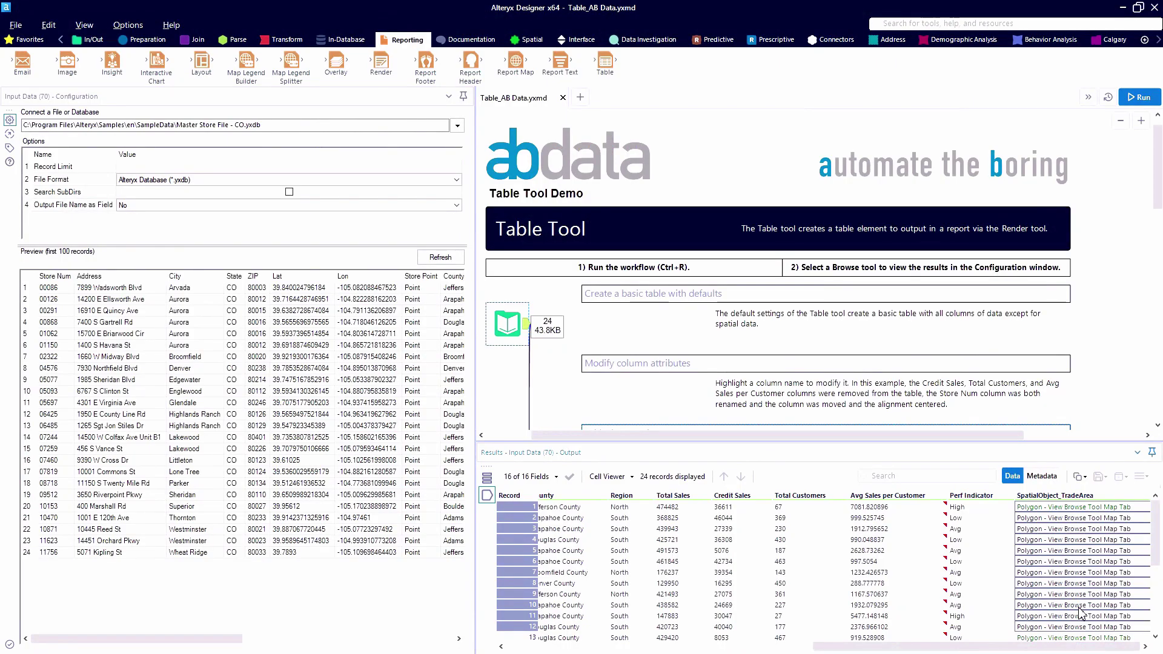
pyautogui.moveTo(612, 65)
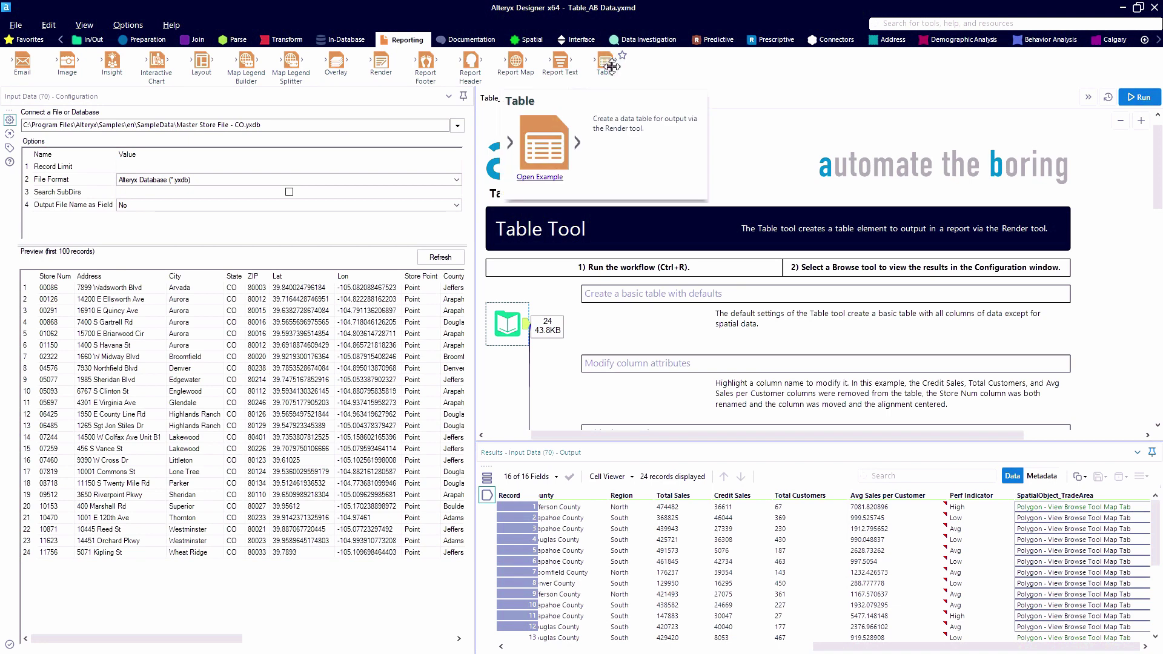
# Feed the store data into a new Table tool, run, and view its single table record.
pyautogui.moveTo(589, 312); pyautogui.dragTo(604, 327)
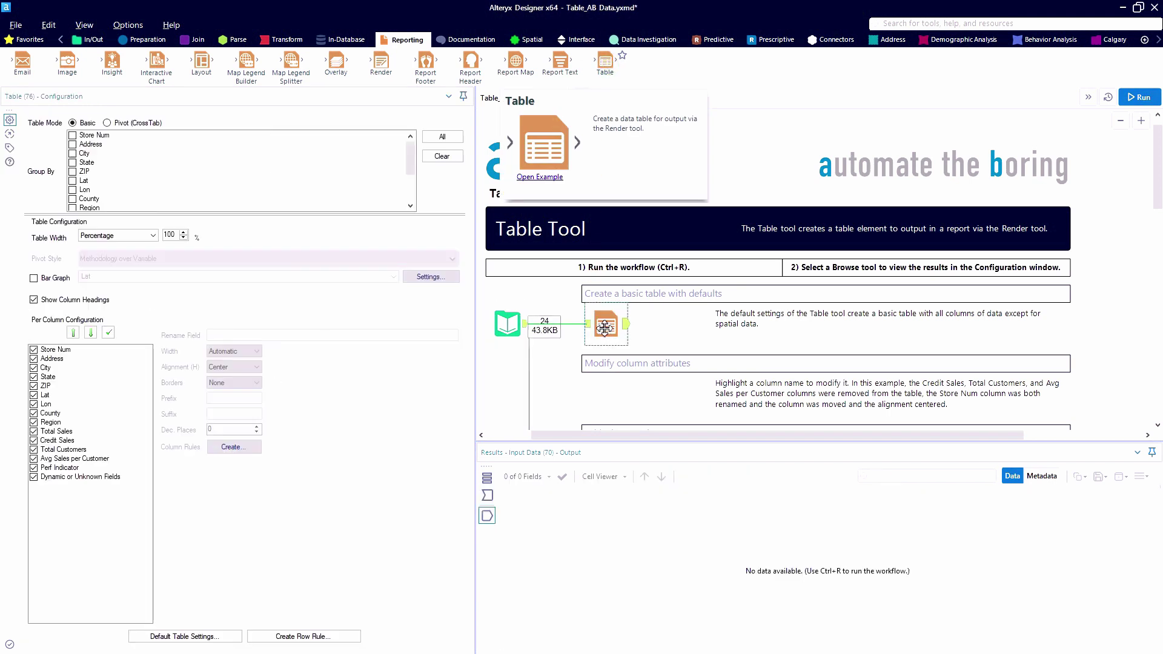
pyautogui.click(586, 325)
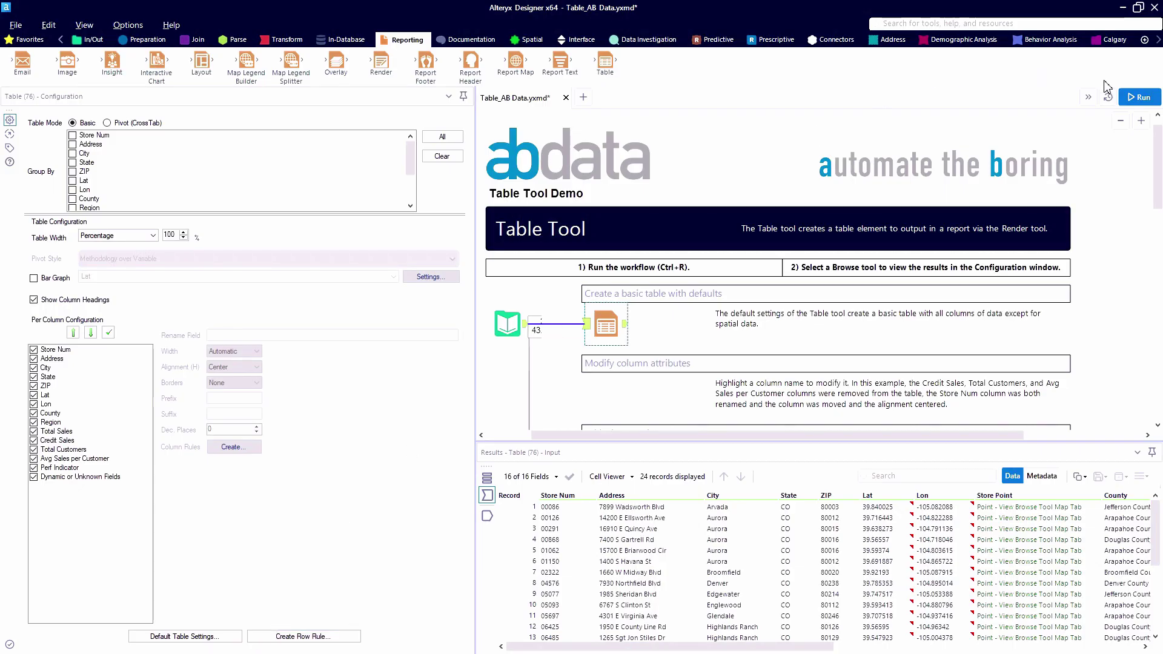
pyautogui.click(1142, 100)
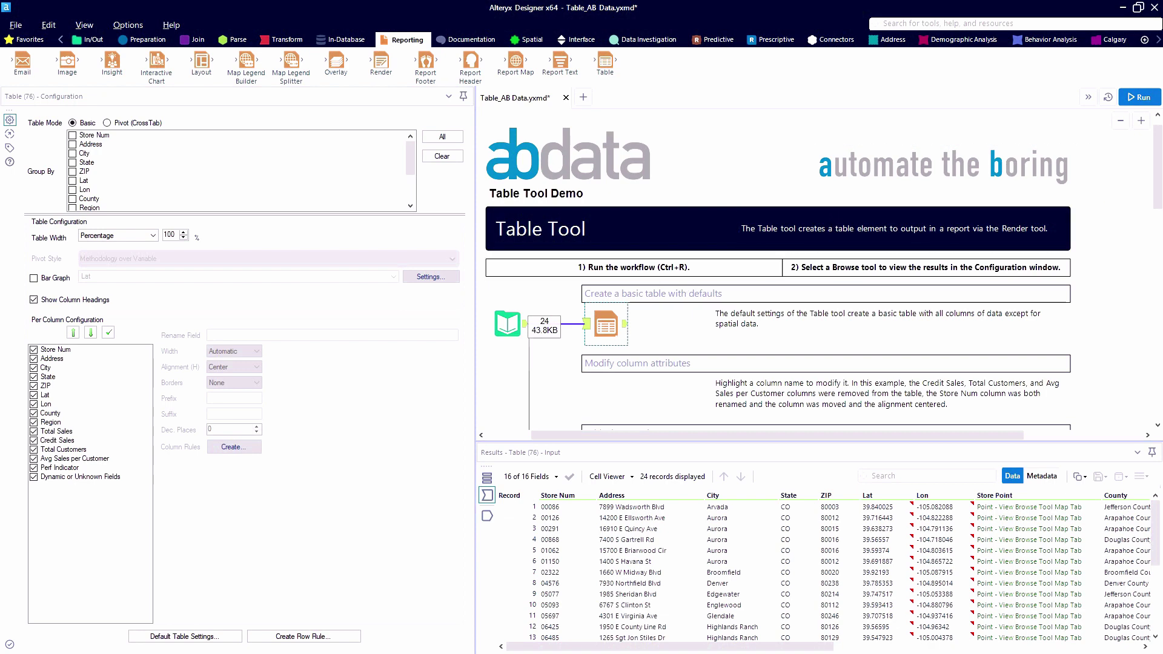
pyautogui.rightClick(616, 331)
pyautogui.click(624, 325)
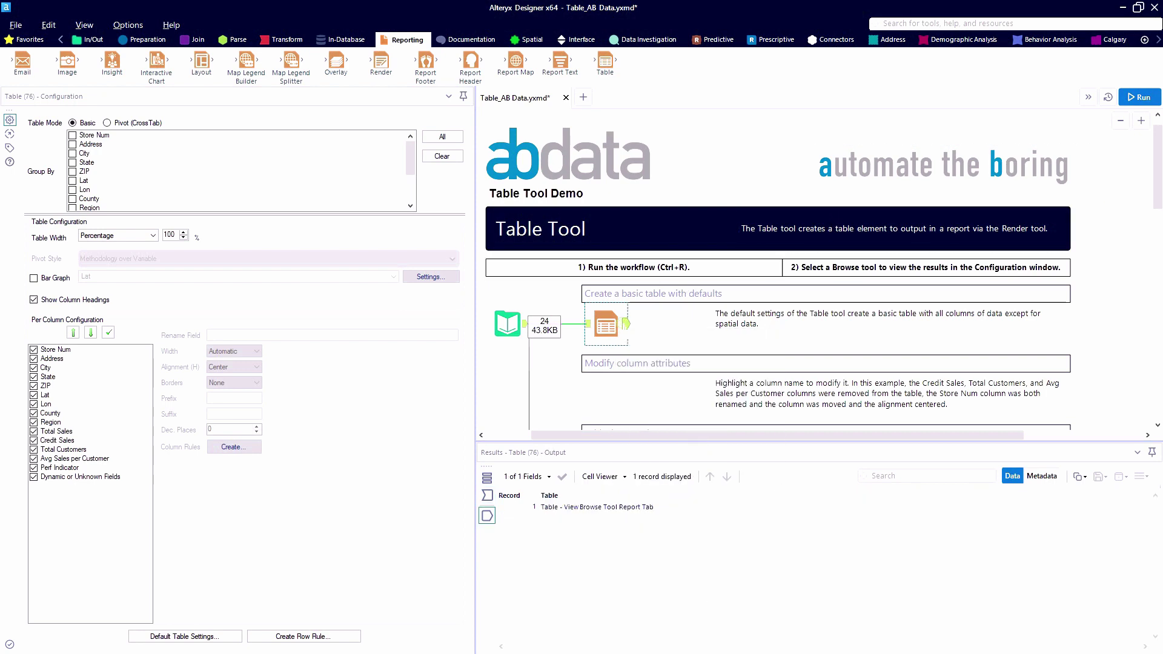
pyautogui.hotkey('ctrl', 'r')
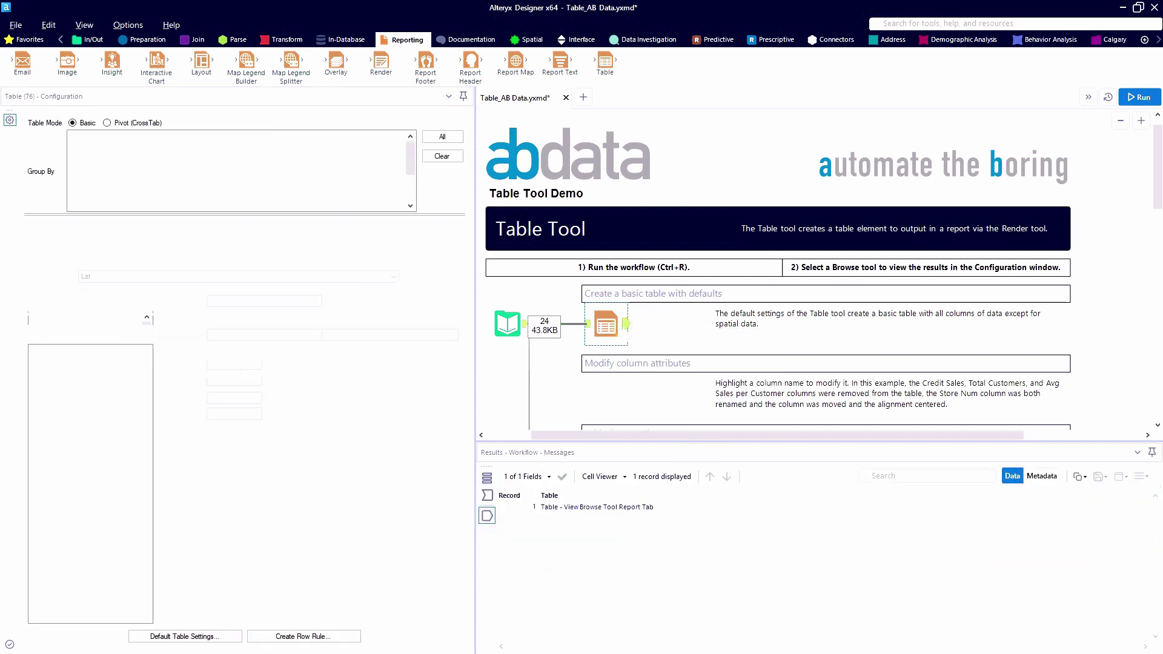
# Add a Browse tool after the Table, run, and view the 24-store report in its own window.
pyautogui.rightClick(613, 325)
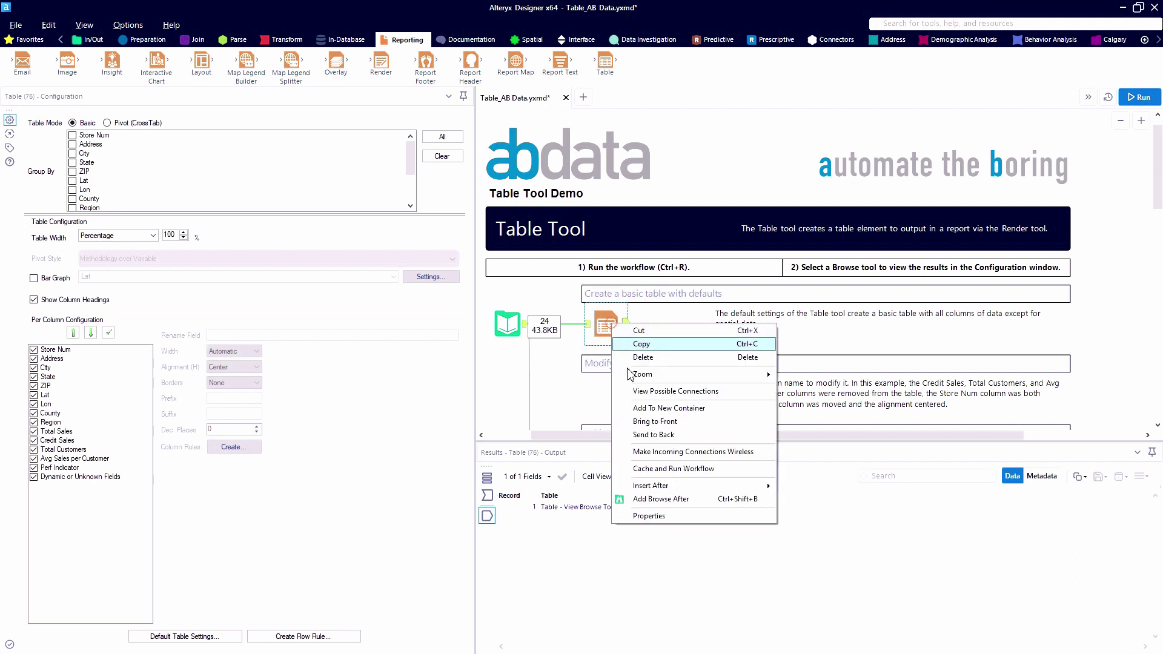
pyautogui.click(703, 501)
pyautogui.click(703, 501)
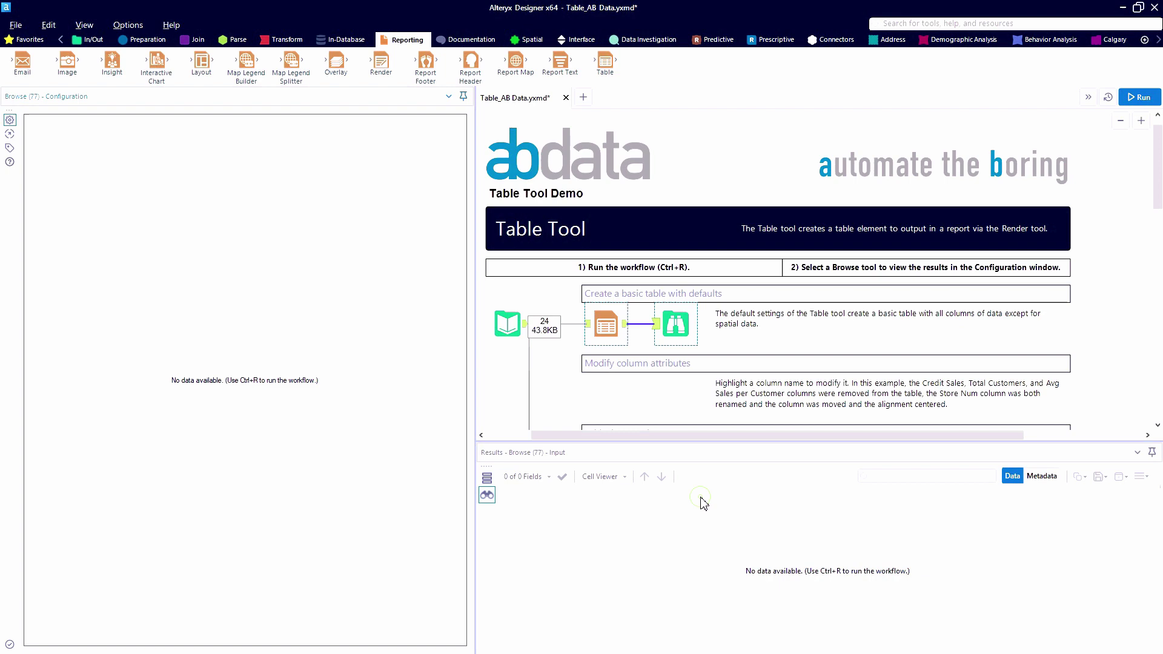
pyautogui.click(1142, 98)
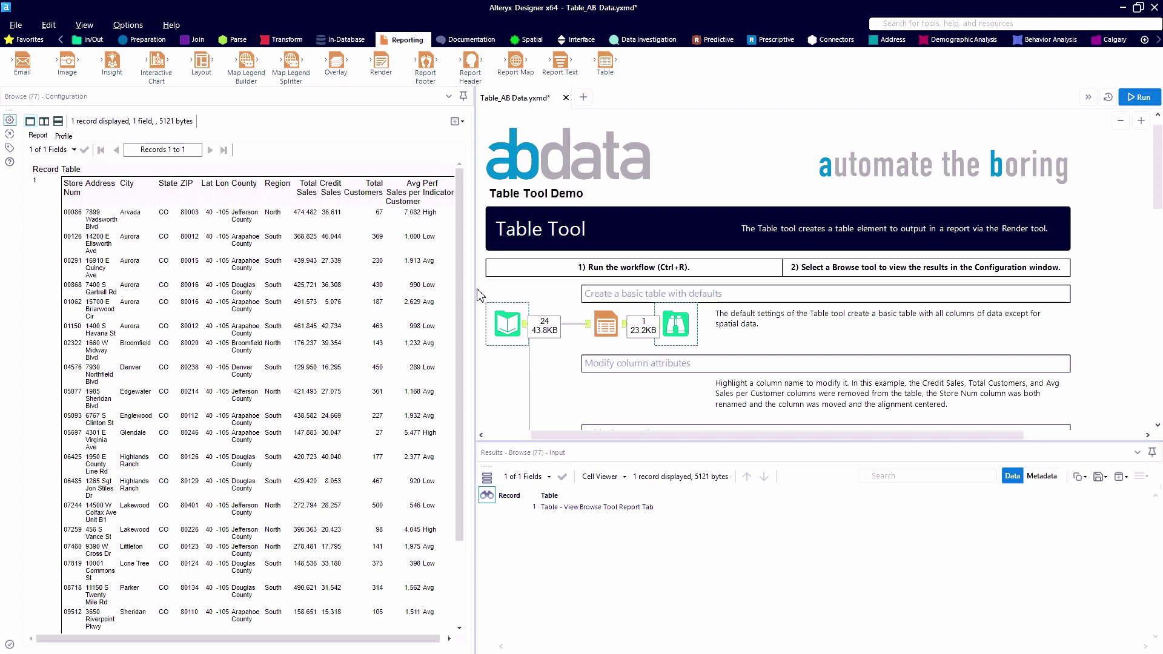
pyautogui.moveTo(640, 299); pyautogui.dragTo(638, 299)
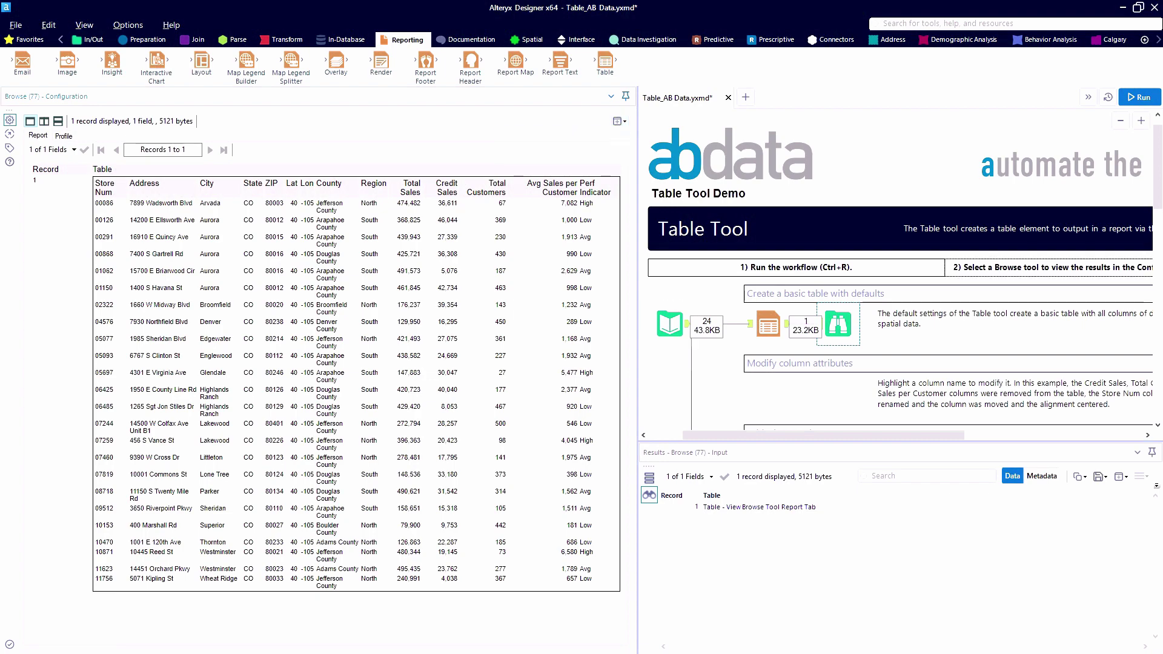
pyautogui.click(618, 121)
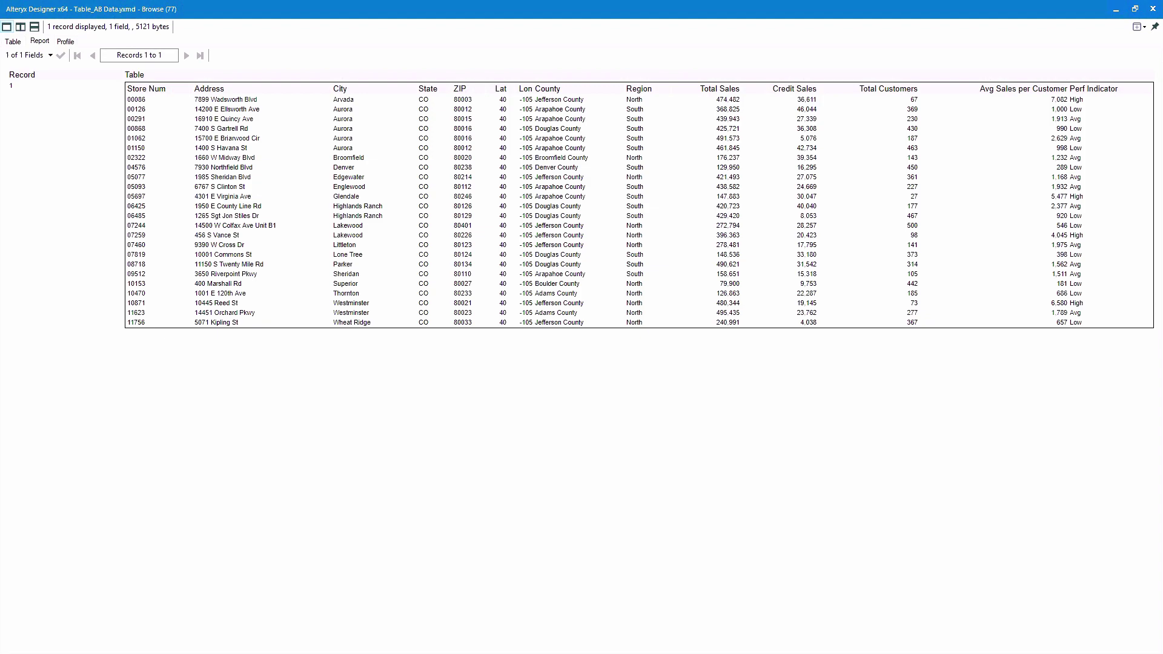
pyautogui.click(1153, 8)
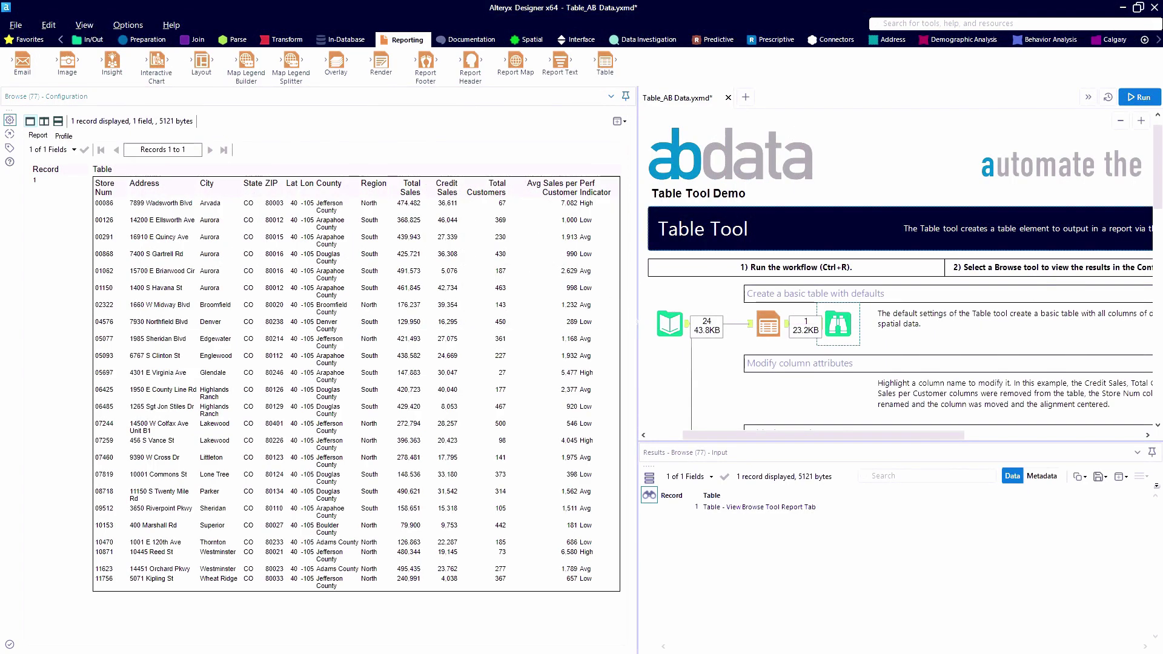
# Rearrange the canvas, moving the Input Data tool lower.
pyautogui.moveTo(637, 318); pyautogui.dragTo(400, 333)
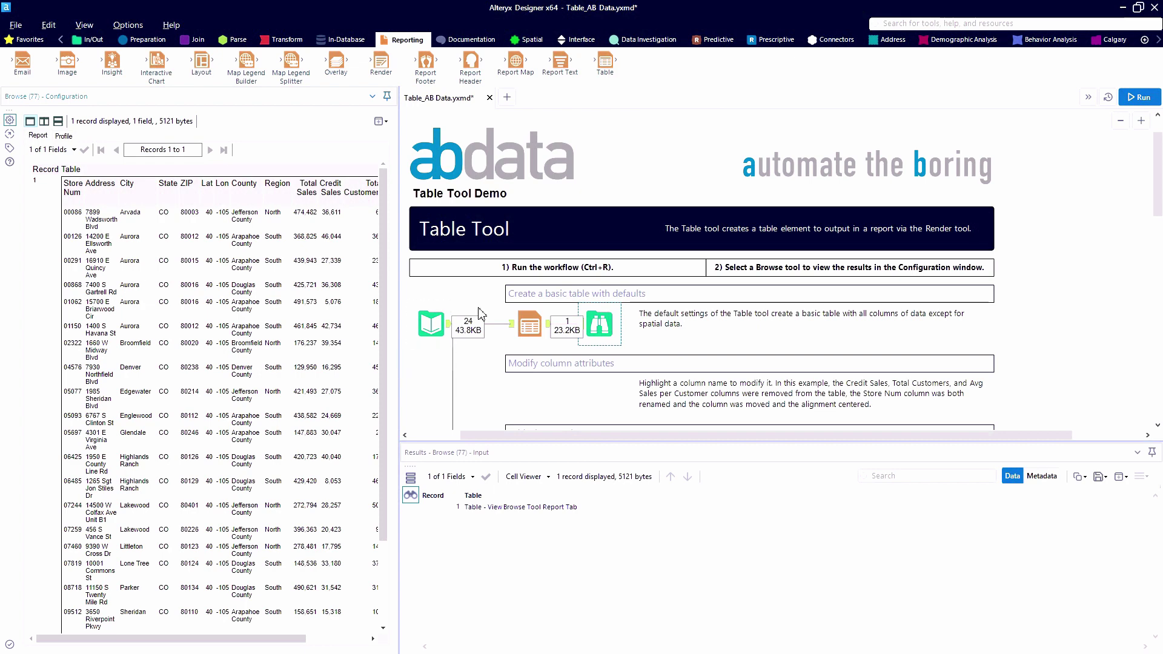
pyautogui.scroll(-1, 434, 260)
pyautogui.moveTo(434, 261); pyautogui.dragTo(436, 357)
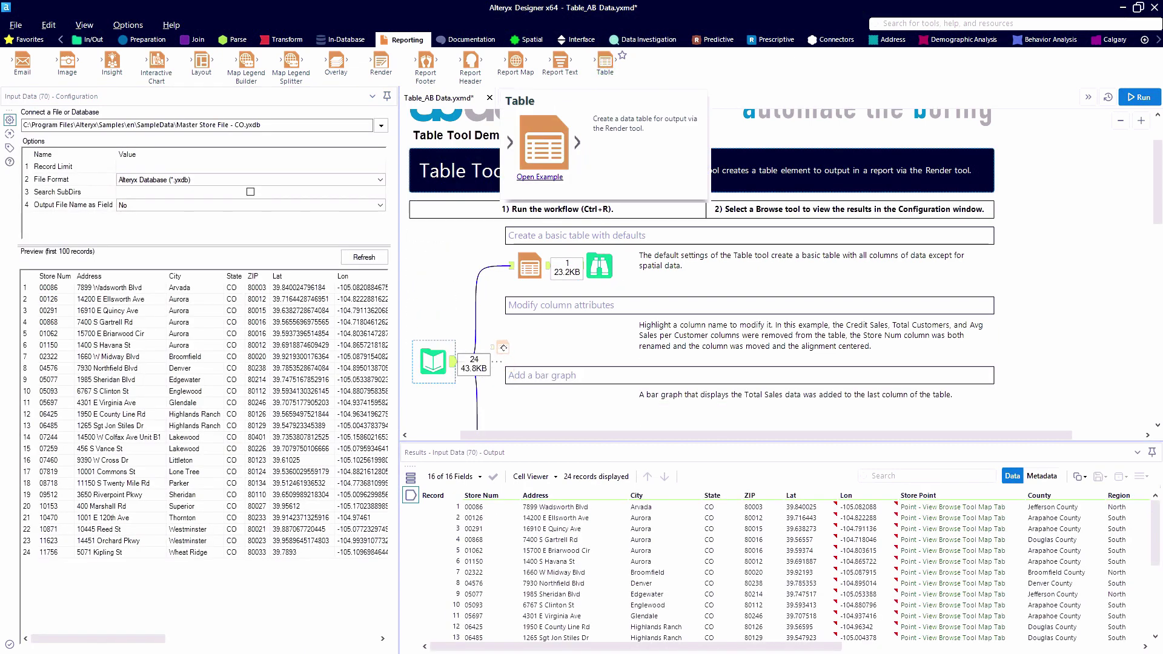
# Add a second Table tool excluding Lat, Lon, Credit Sales, Total Customers, Avg Sales per Customer and Perf Indicator.
pyautogui.moveTo(503, 347); pyautogui.dragTo(535, 333)
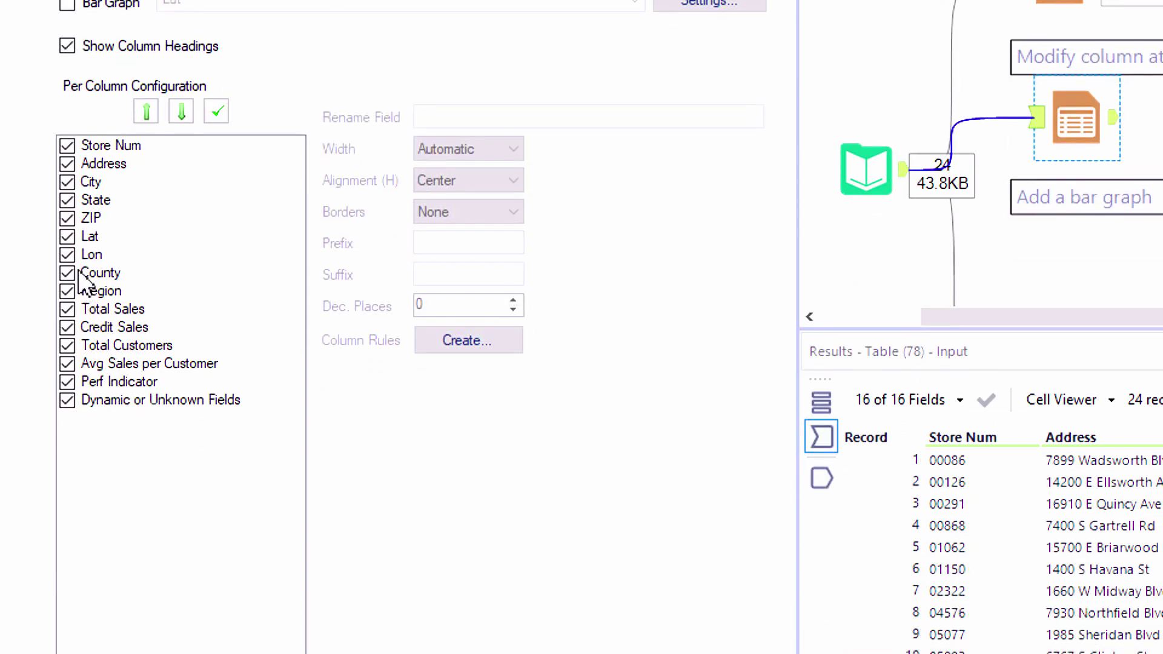
pyautogui.click(68, 237)
pyautogui.click(67, 255)
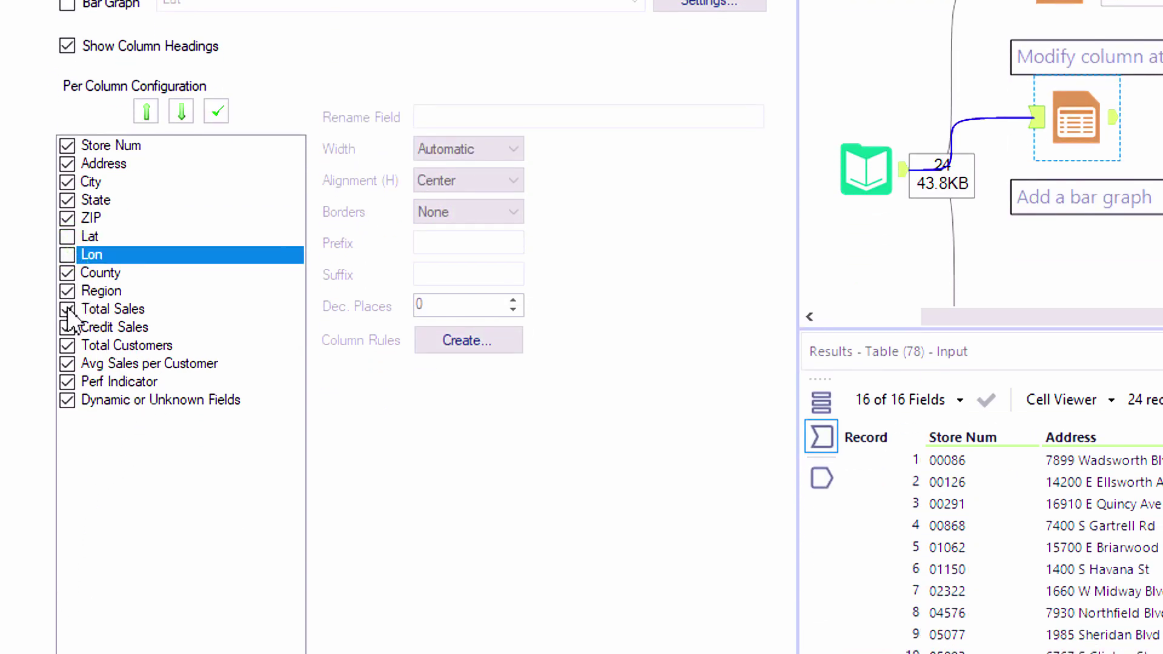
pyautogui.click(68, 328)
pyautogui.click(67, 346)
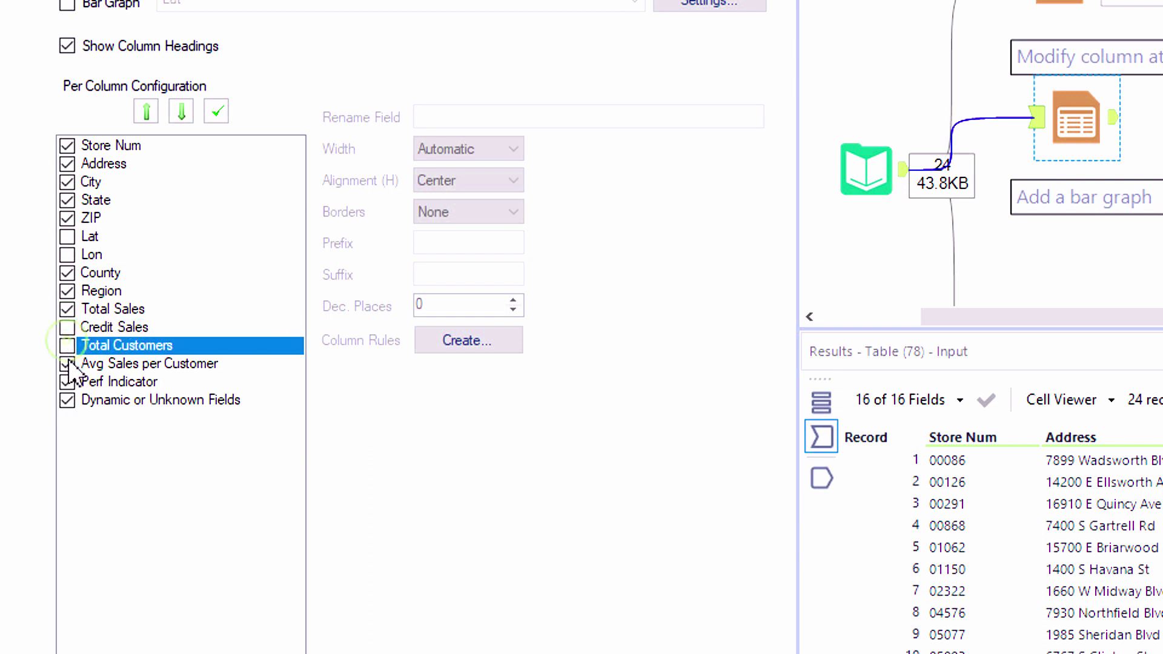
pyautogui.click(67, 365)
pyautogui.click(67, 382)
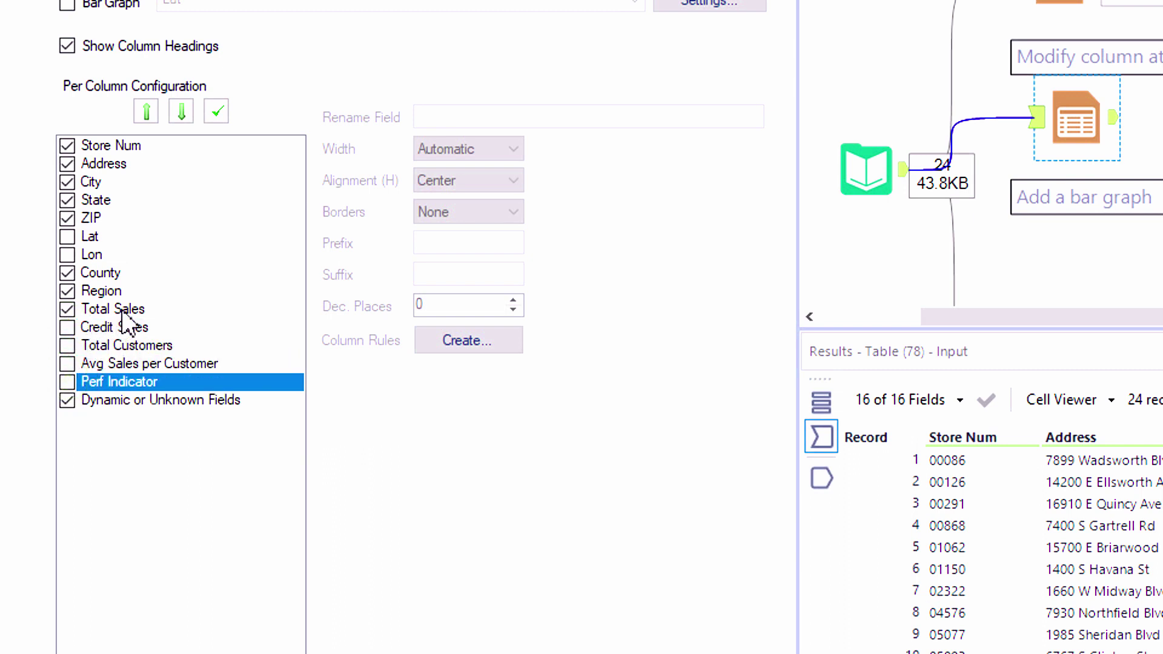
# Give Total Sales a $ prefix with 2 decimals and rename Store Num to Store.
pyautogui.click(146, 310)
pyautogui.click(434, 242)
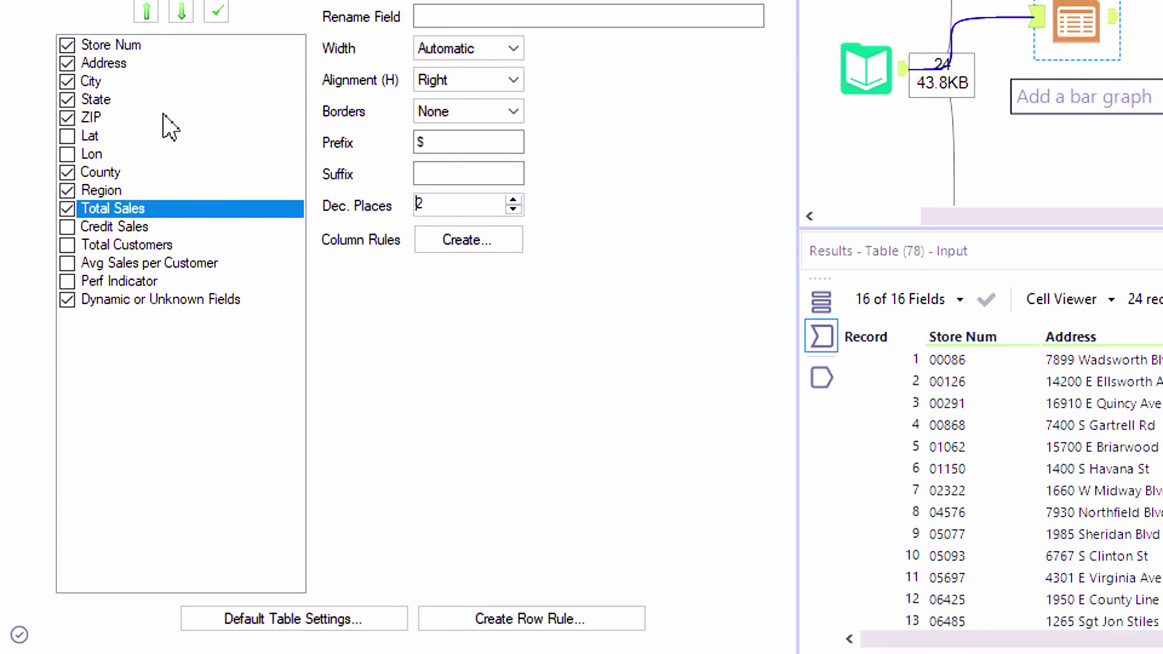
pyautogui.click(134, 48)
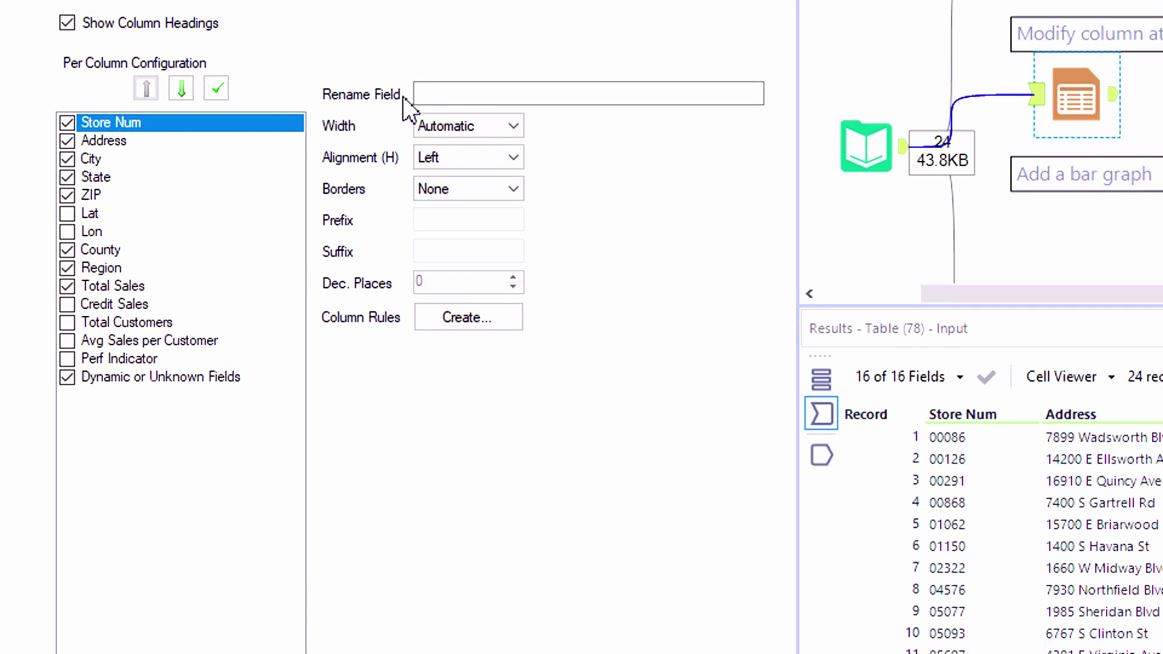
pyautogui.click(424, 94)
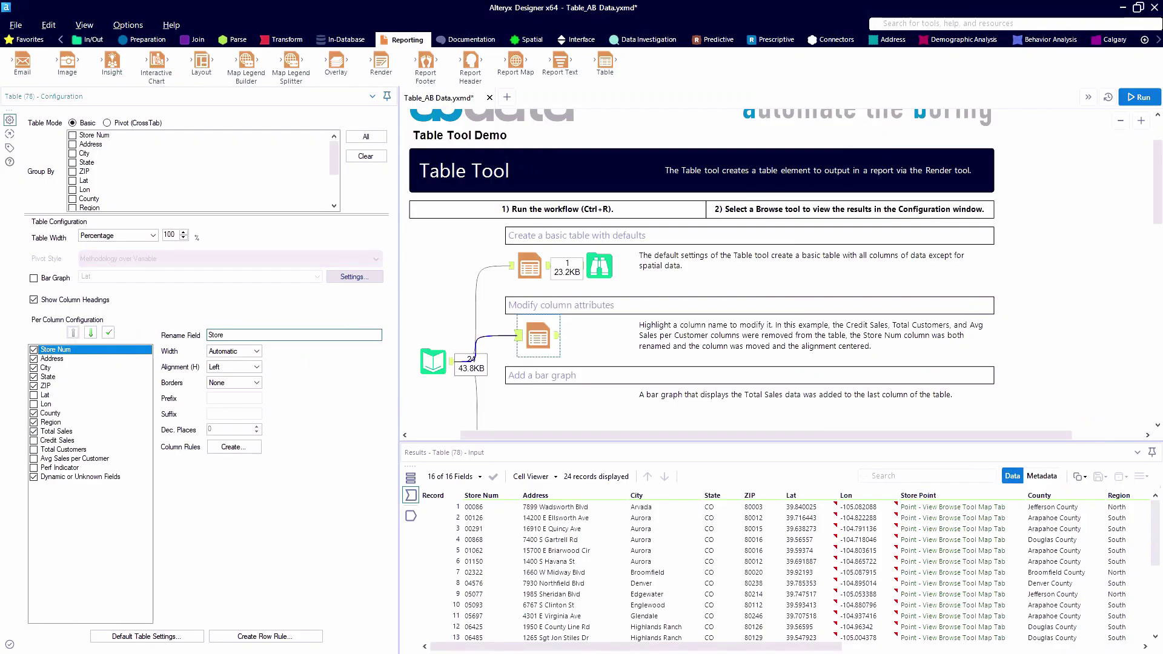
# Add a Browse after the modified Table, run, and review the 12.1KB trimmed table preview.
pyautogui.rightClick(538, 336)
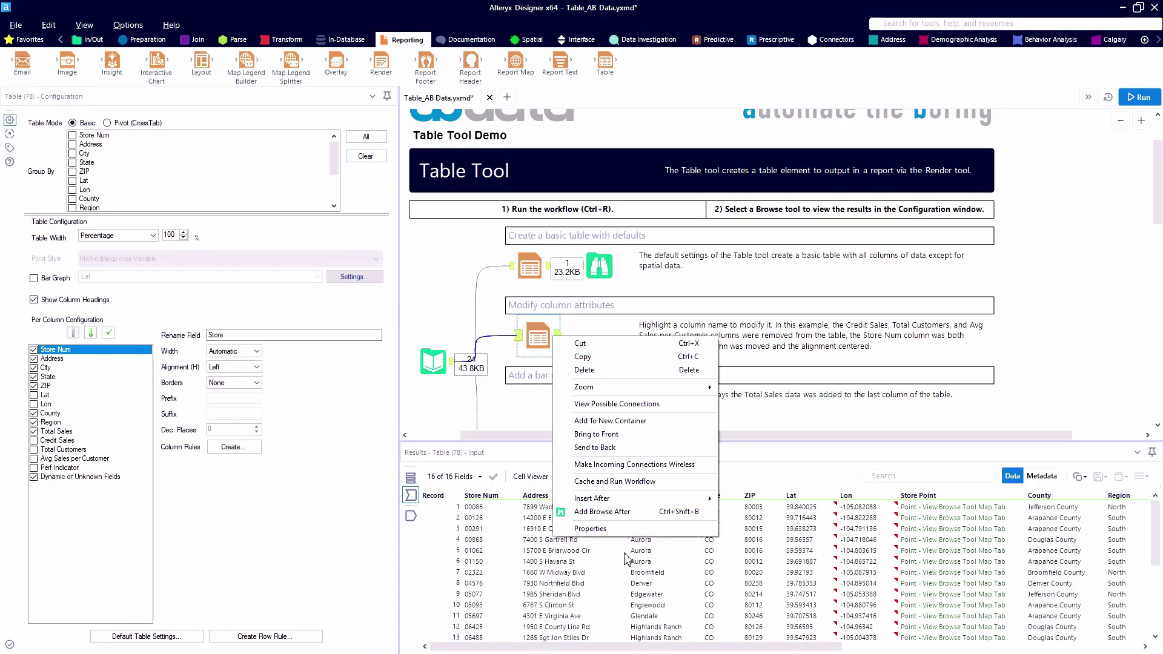
pyautogui.click(661, 518)
pyautogui.hotkey('ctrl', 'r')
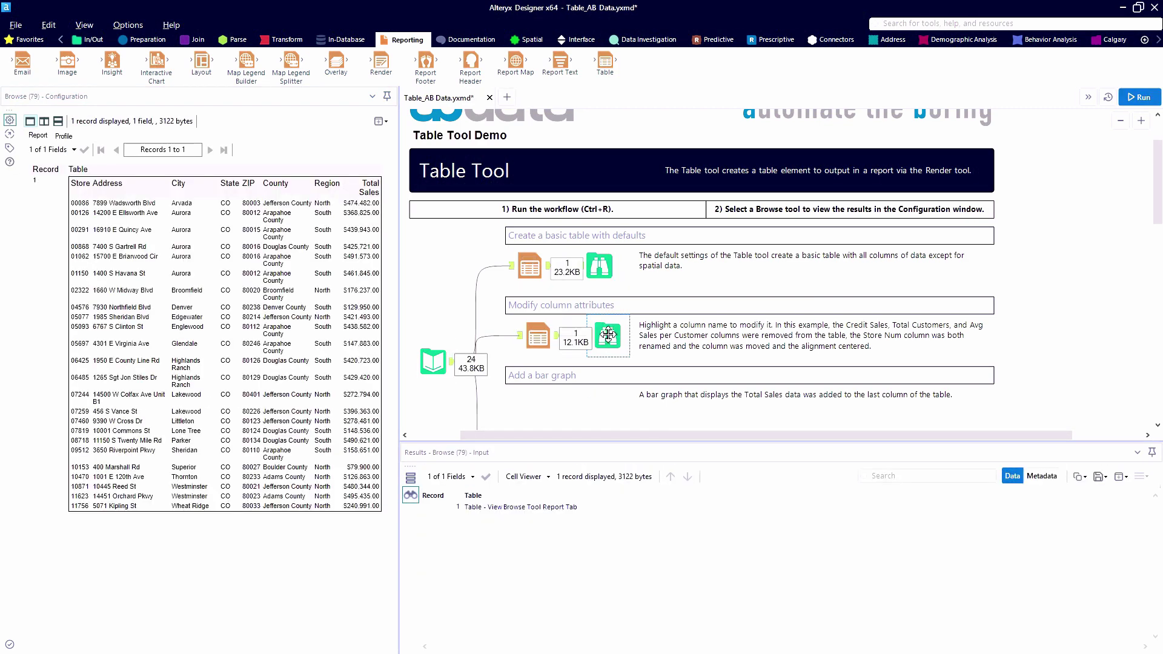
pyautogui.click(433, 361)
pyautogui.moveTo(398, 337); pyautogui.dragTo(463, 337)
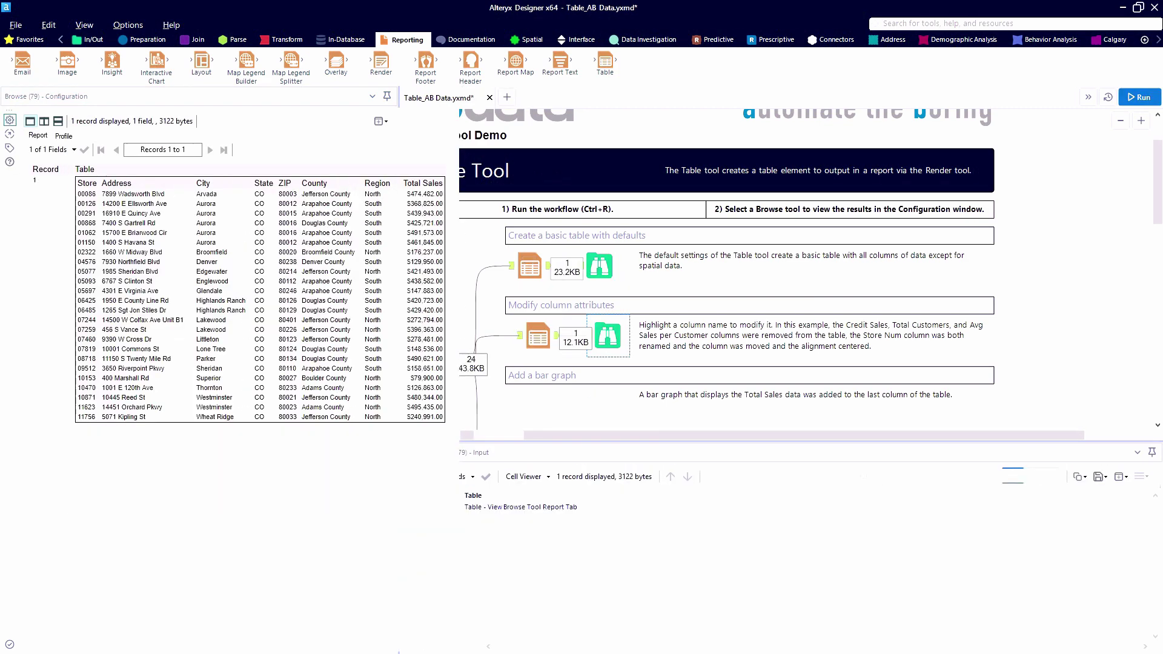
pyautogui.click(245, 260)
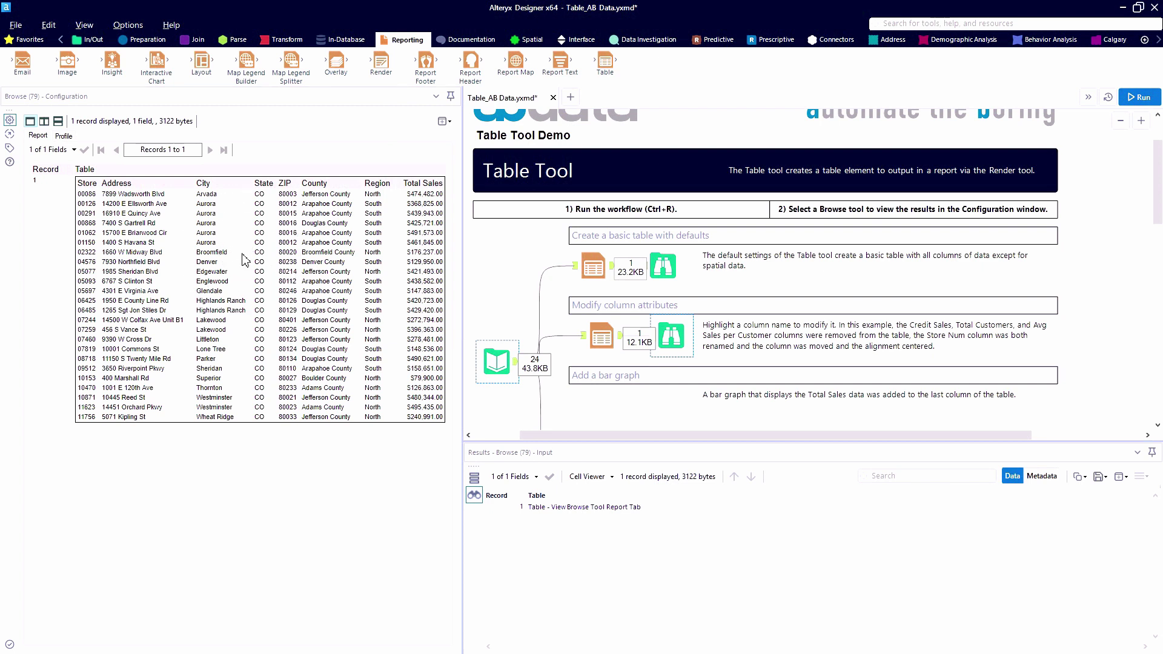
# Select the modified Table and Browse tools together.
pyautogui.click(587, 314)
pyautogui.scroll(-3, 569, 276)
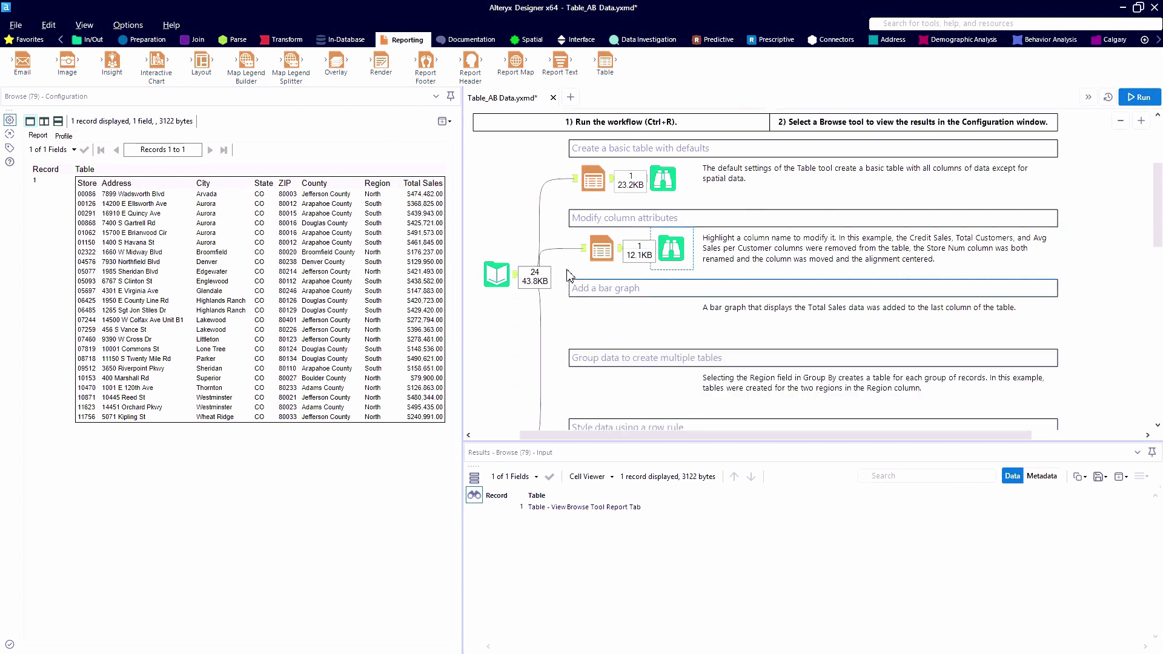
pyautogui.moveTo(570, 276); pyautogui.dragTo(668, 248)
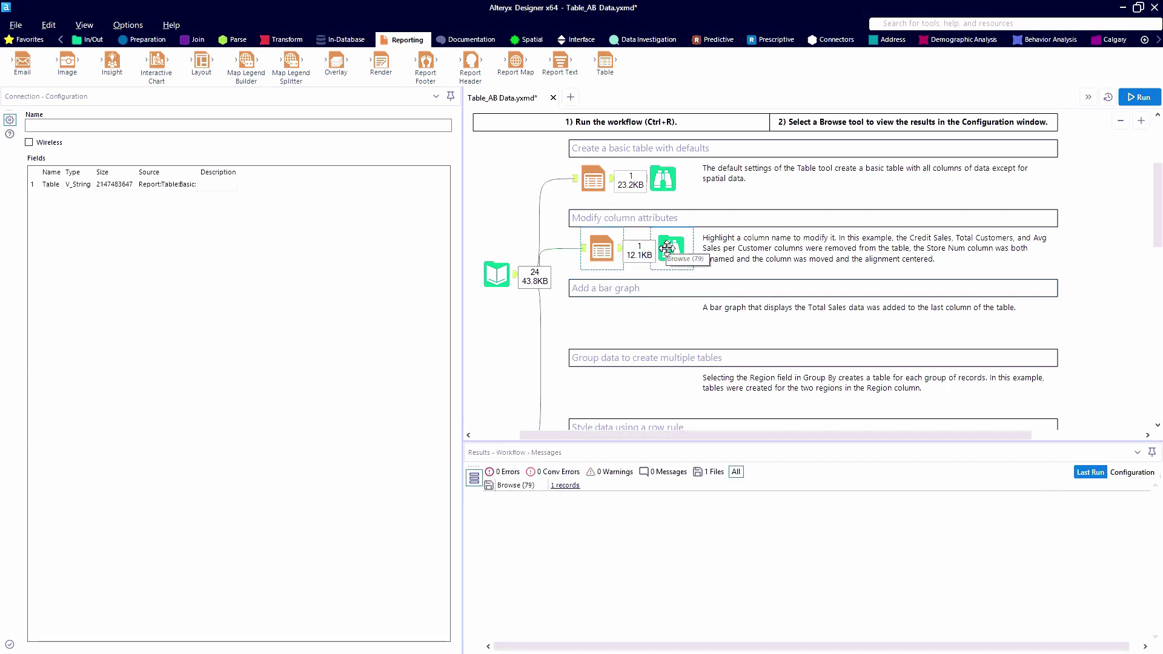
# Paste the Table and Browse tools under Add a bar graph and connect the Input to them.
pyautogui.rightClick(588, 306)
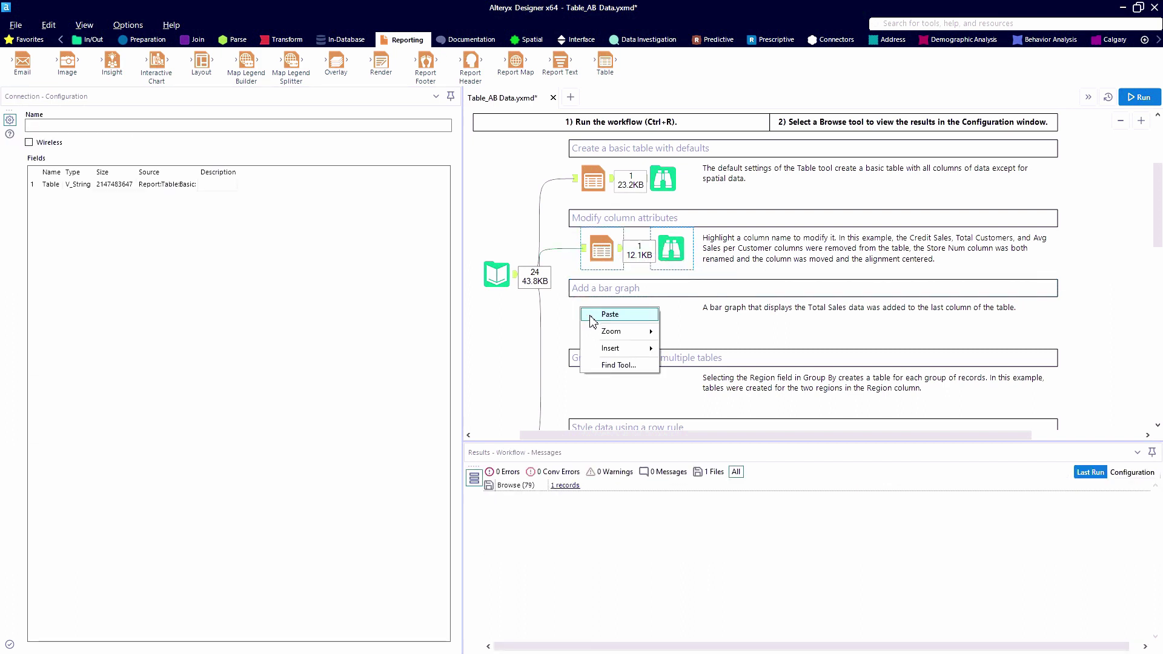
pyautogui.click(601, 314)
pyautogui.moveTo(514, 274); pyautogui.dragTo(602, 326)
pyautogui.click(602, 327)
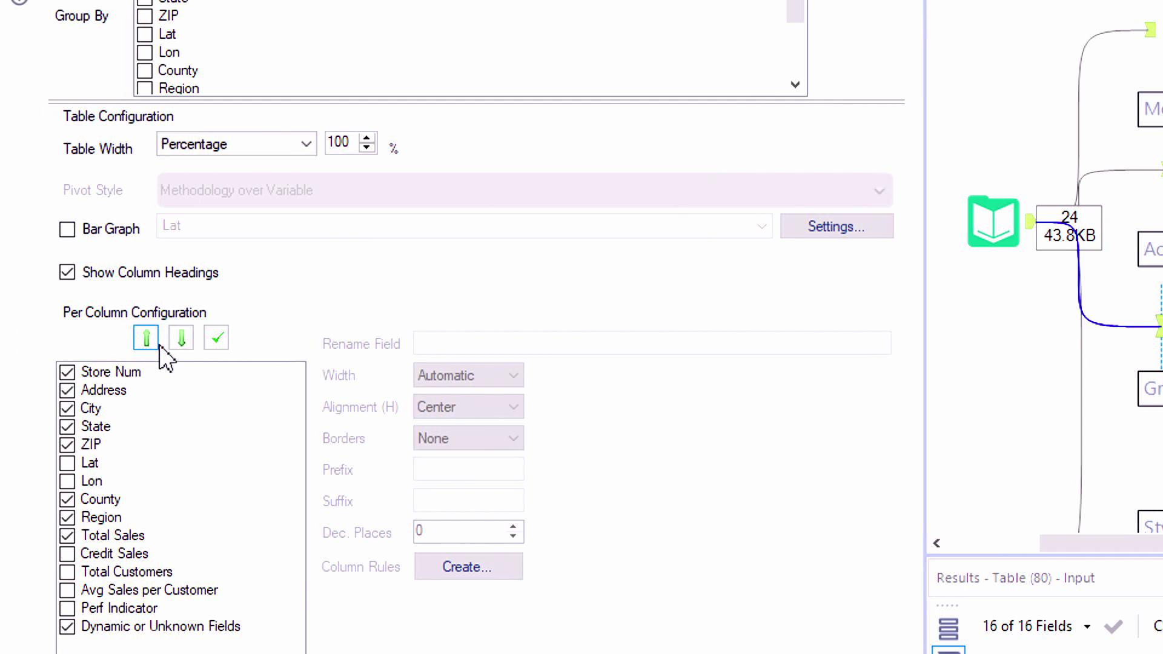
# Add a Total Sales bar graph with Label Bars set to No, run, and view the result.
pyautogui.click(68, 231)
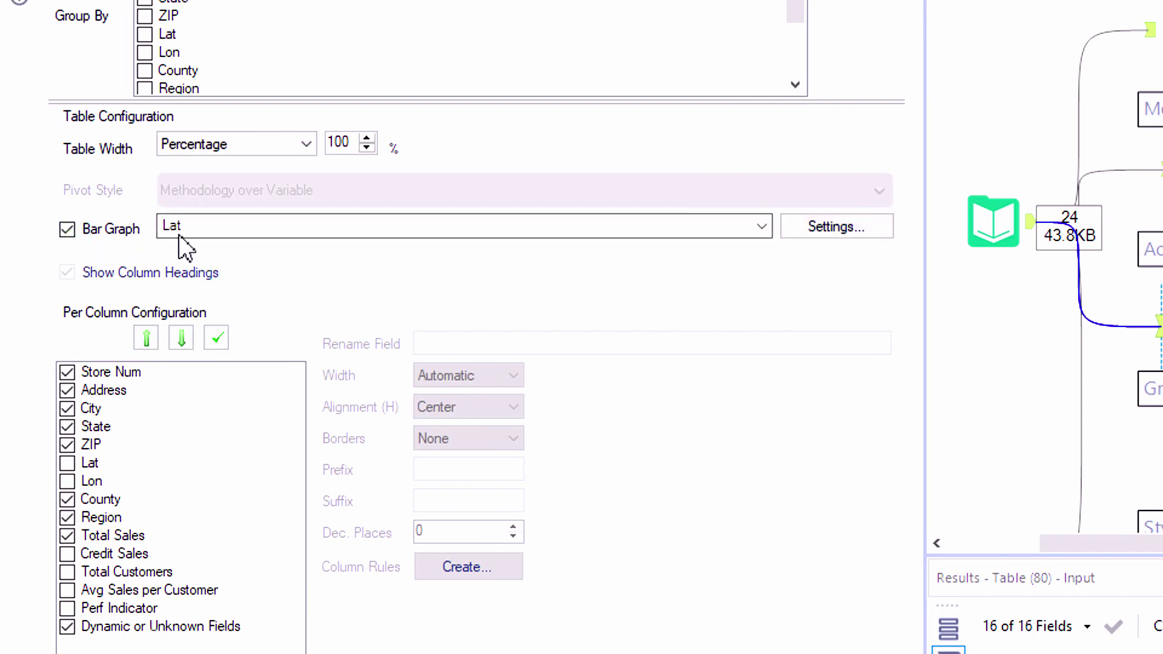
pyautogui.click(227, 233)
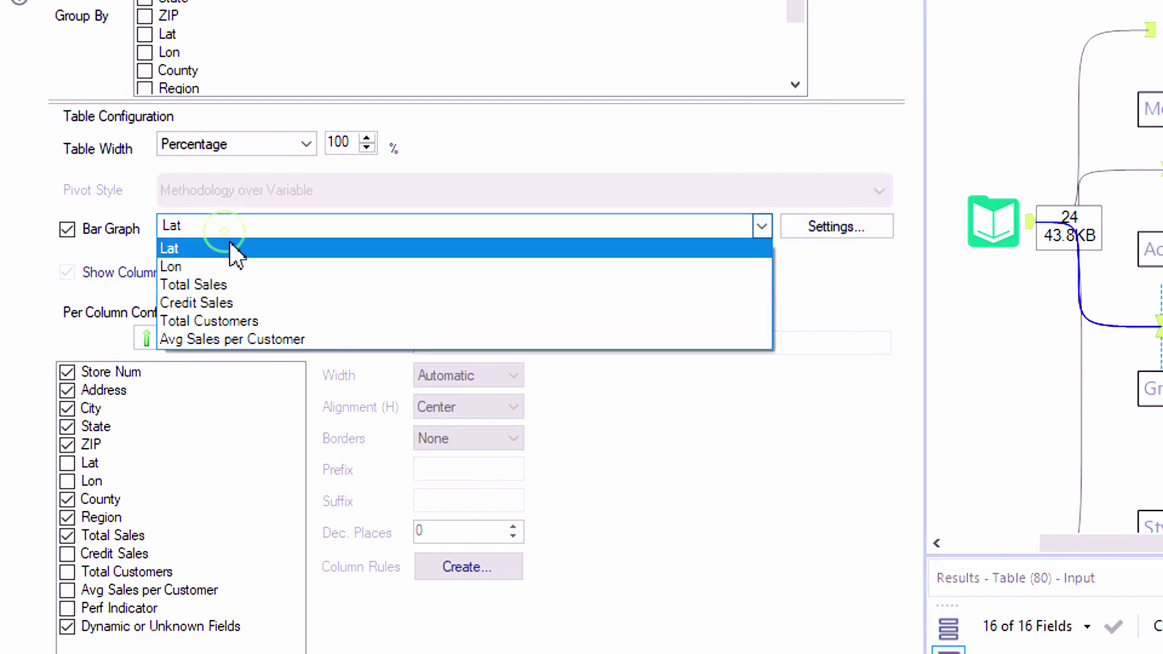
pyautogui.click(262, 285)
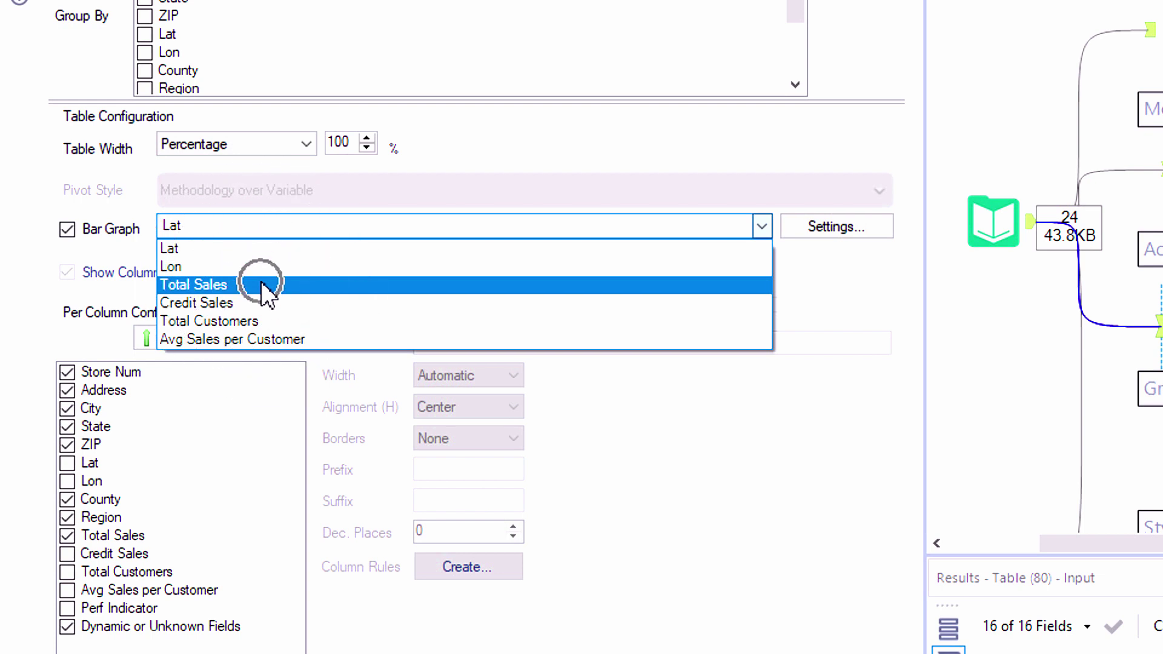
pyautogui.click(801, 235)
pyautogui.moveTo(994, 163); pyautogui.dragTo(366, 223)
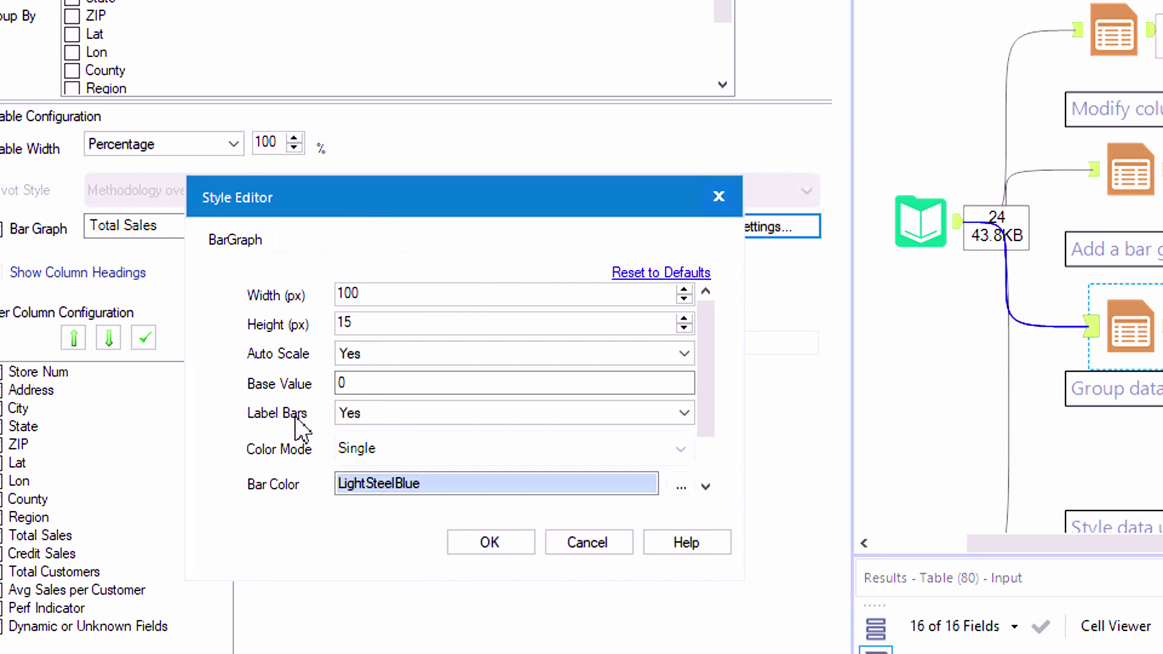
pyautogui.click(344, 413)
pyautogui.click(374, 434)
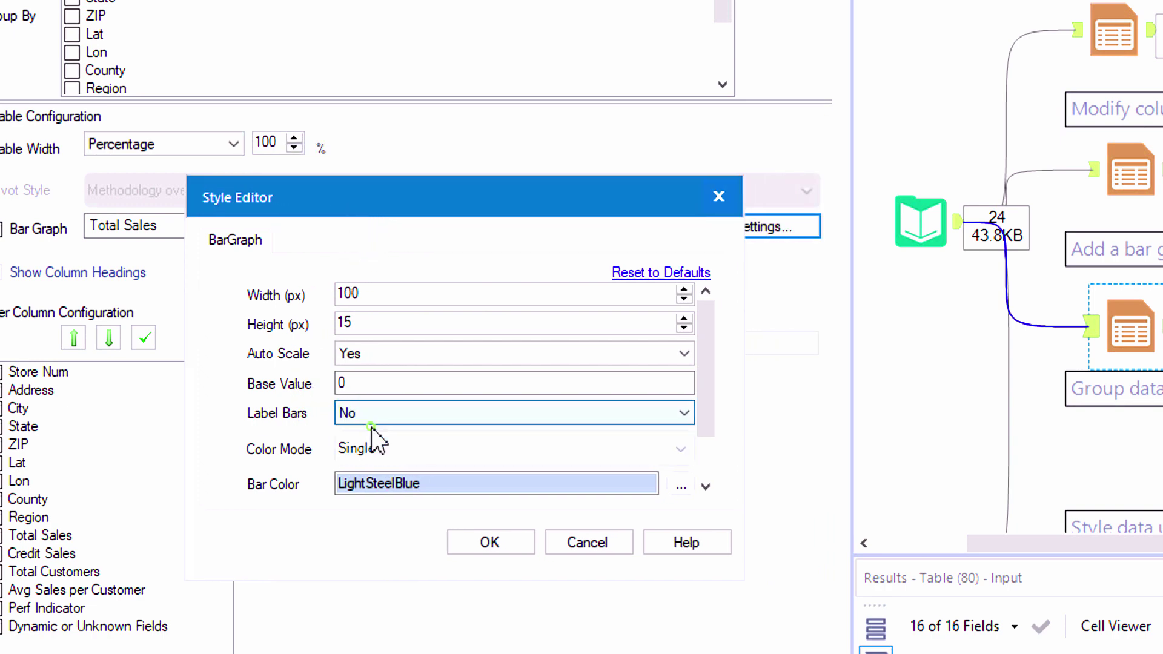
pyautogui.scroll(-2, 376, 437)
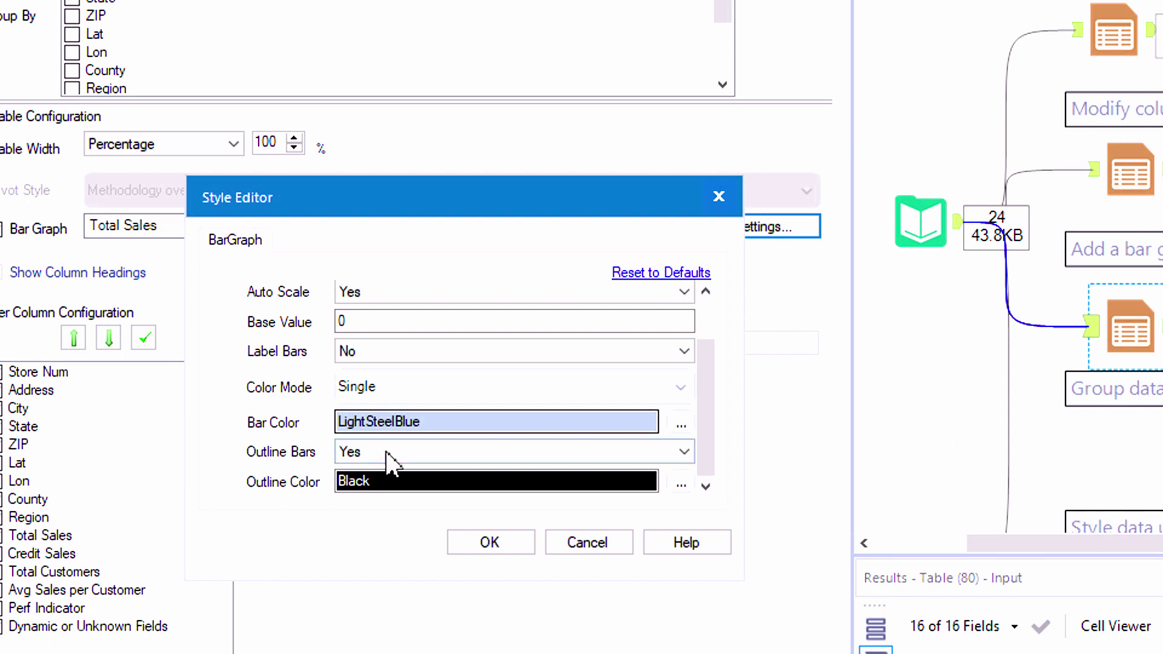
pyautogui.click(478, 536)
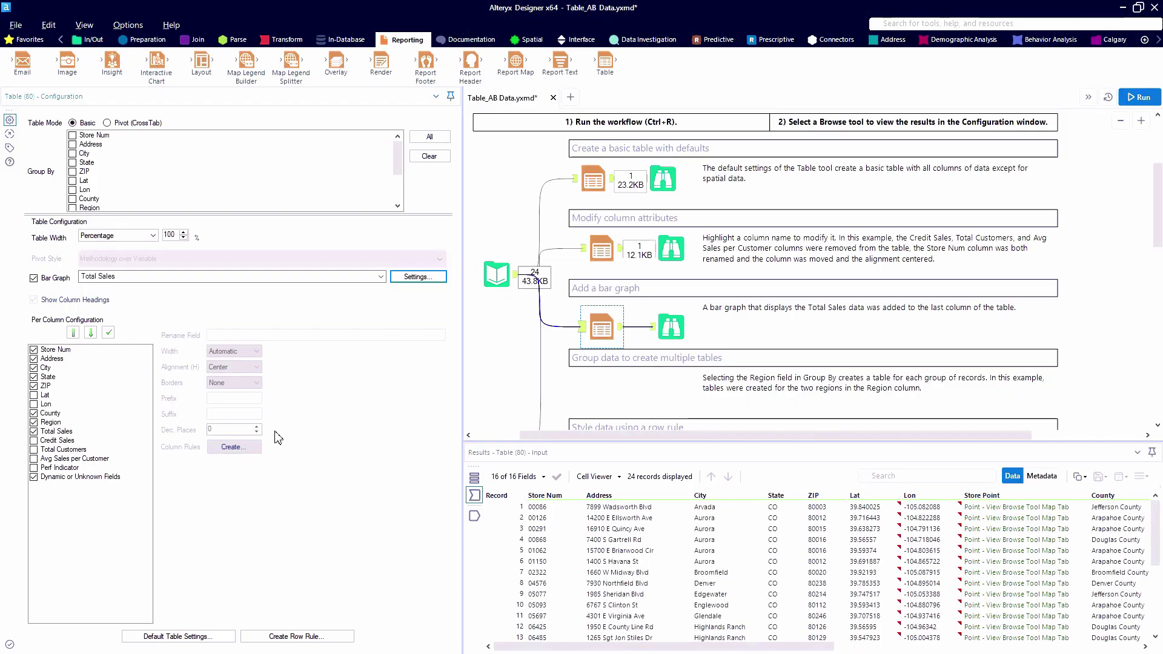
pyautogui.hotkey('ctrl', 'r')
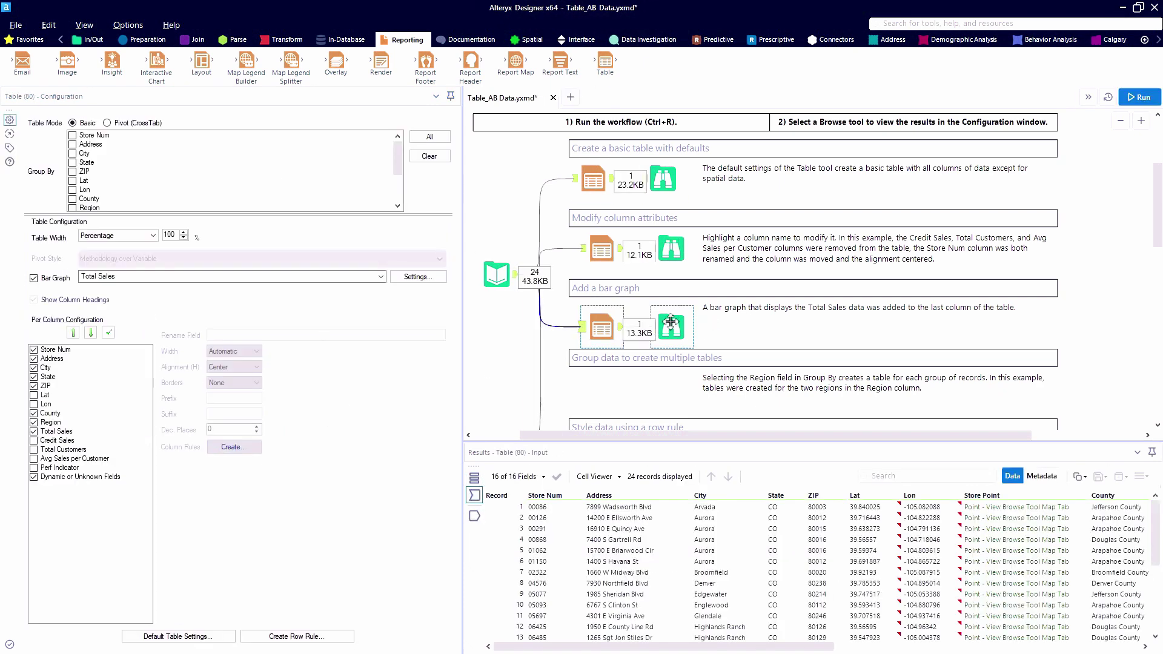
pyautogui.click(670, 327)
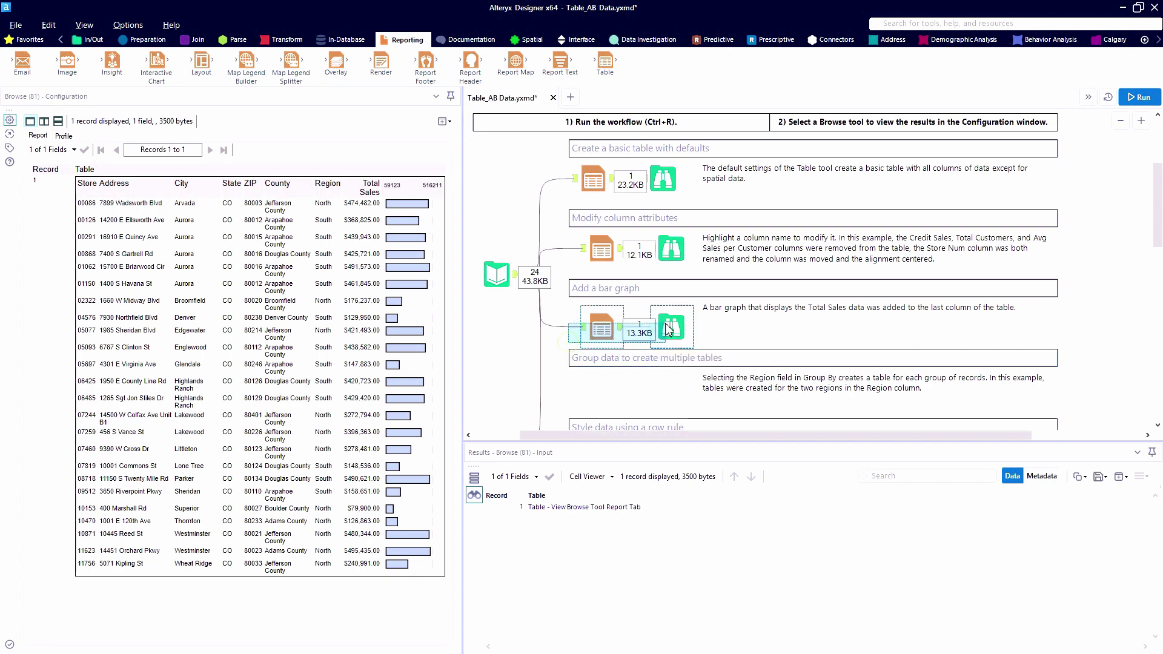
# Copy the bar-graph Table and Browse tools, paste them under Group data, and connect the Input.
pyautogui.rightClick(603, 335)
pyautogui.click(628, 350)
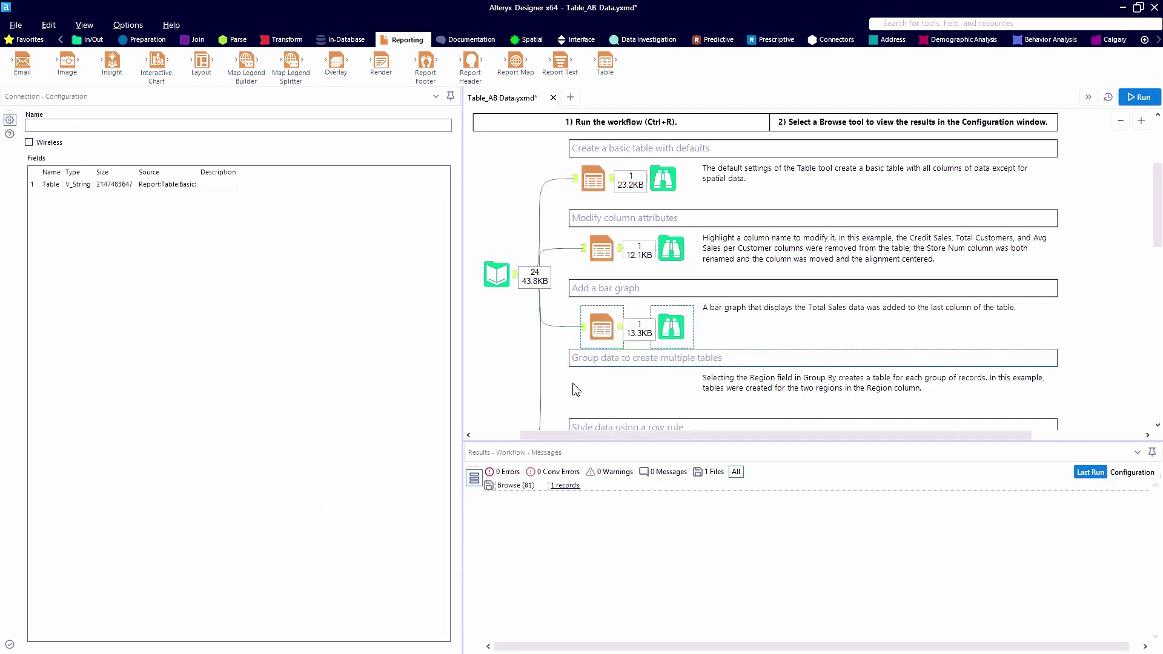
pyautogui.rightClick(574, 388)
pyautogui.click(584, 397)
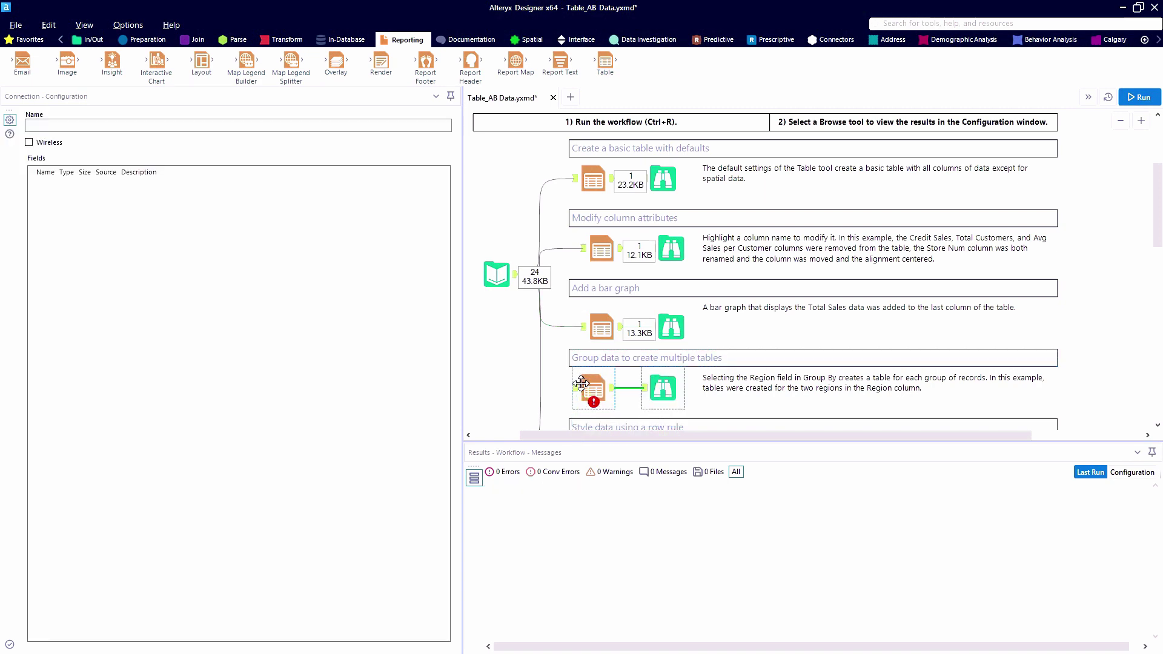
pyautogui.moveTo(516, 273); pyautogui.dragTo(573, 387)
# Group the table by Region and run to produce separate North and South tables.
pyautogui.click(594, 388)
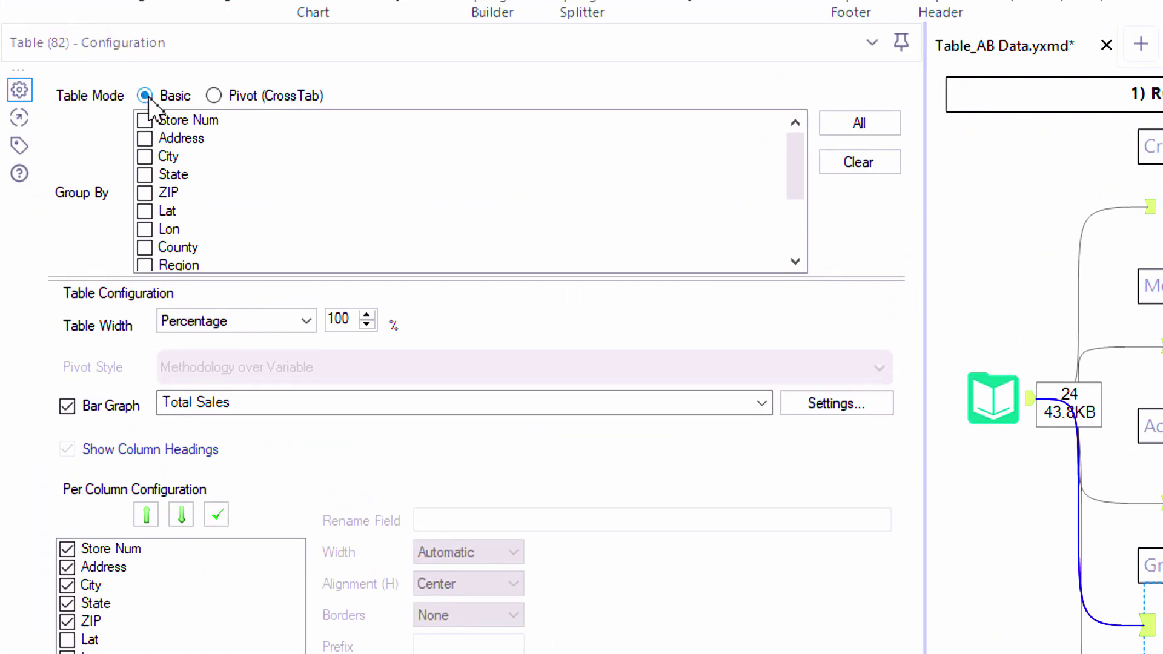
pyautogui.scroll(-1, 150, 213)
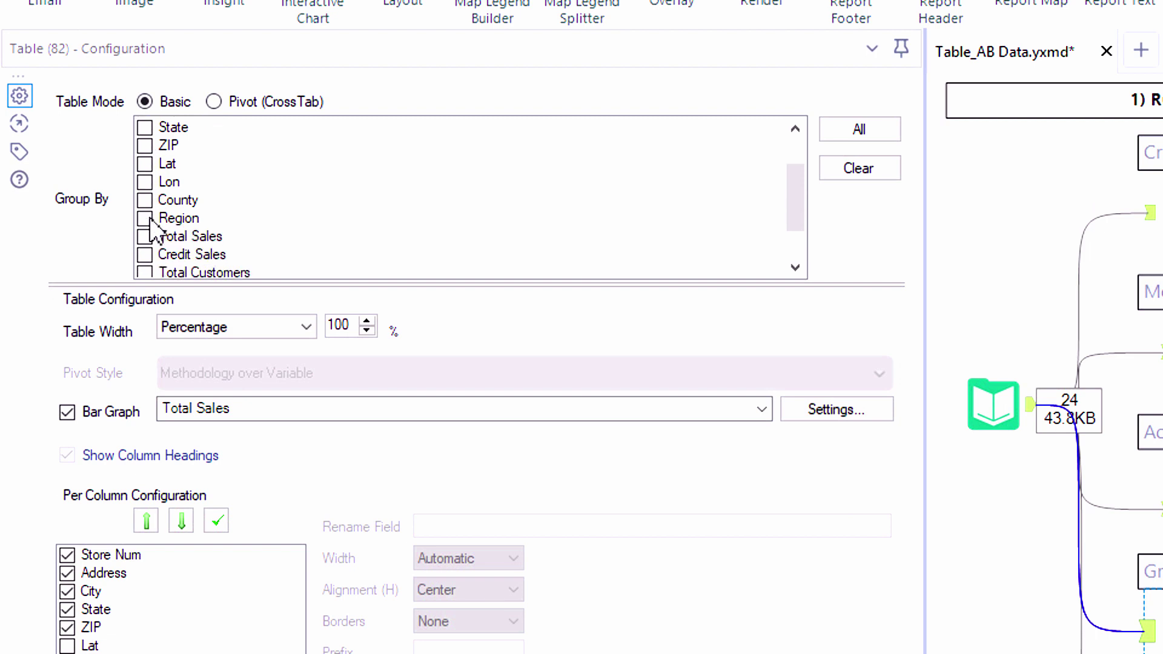
pyautogui.click(146, 218)
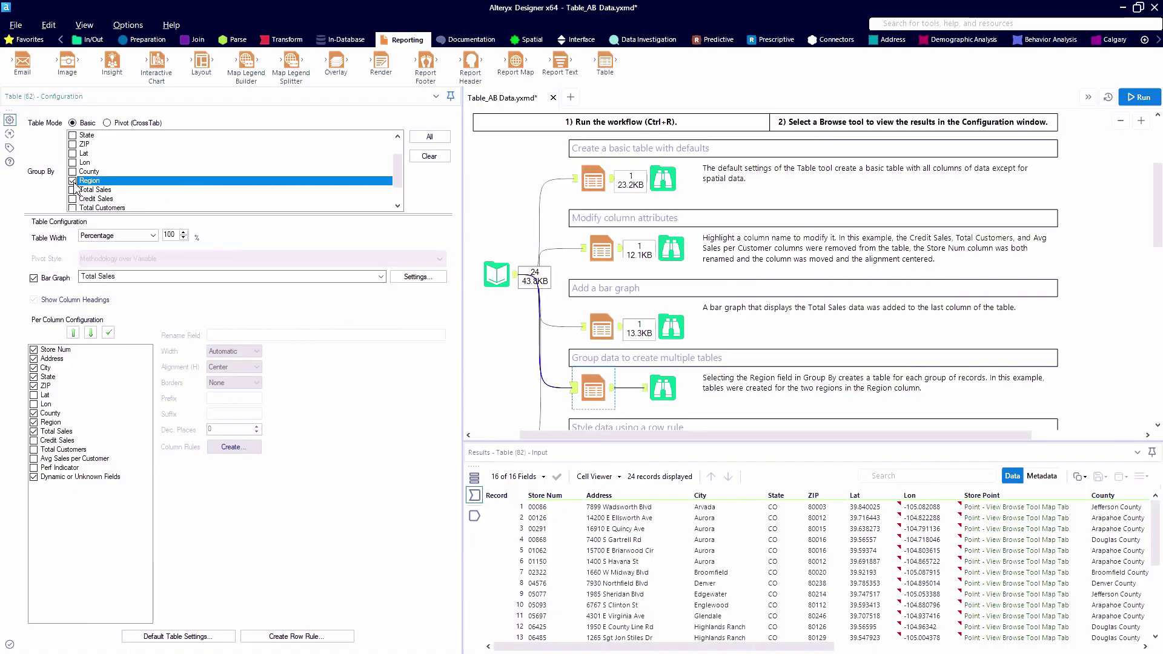
pyautogui.hotkey('ctrl', 'r')
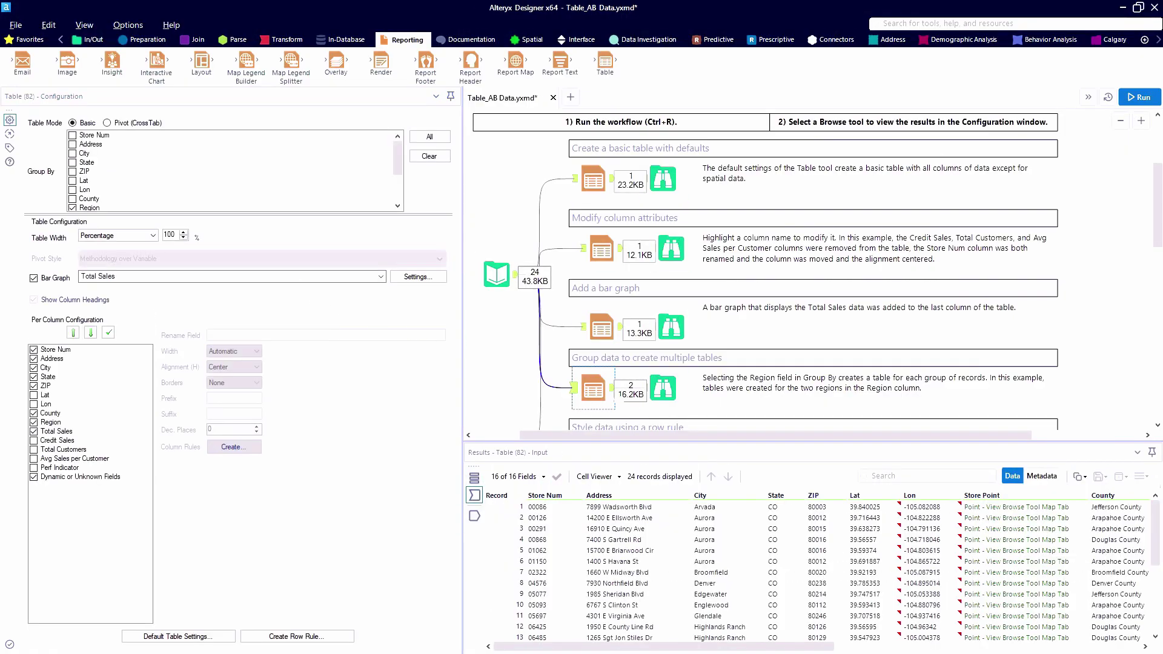
pyautogui.click(673, 398)
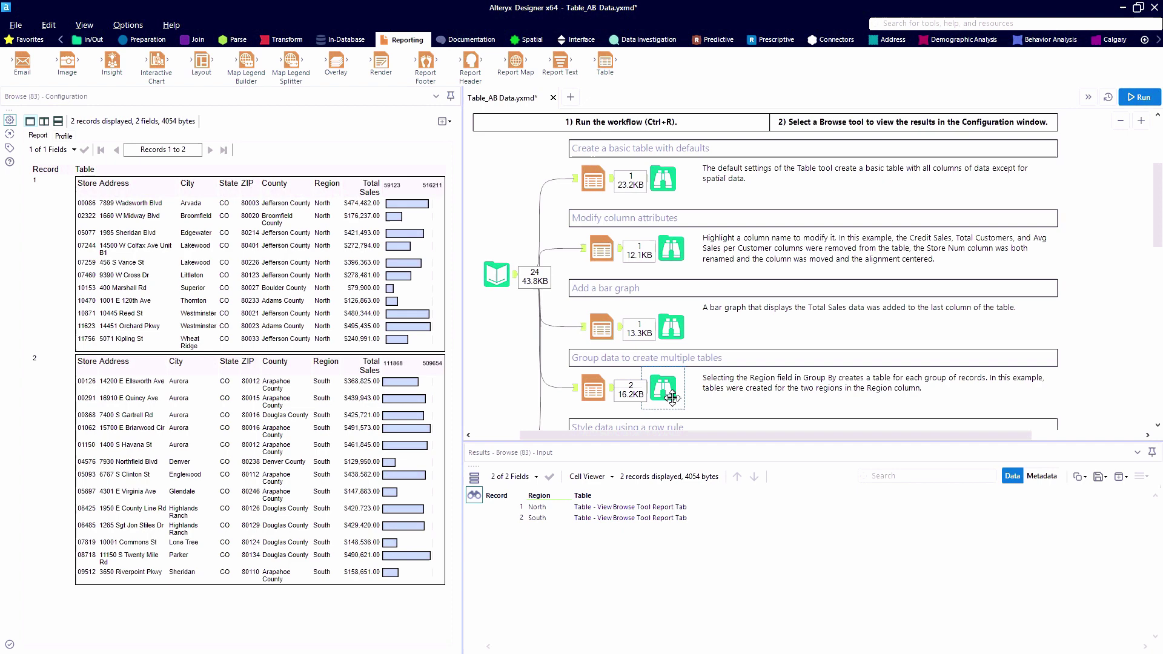
pyautogui.moveTo(660, 387); pyautogui.dragTo(721, 386)
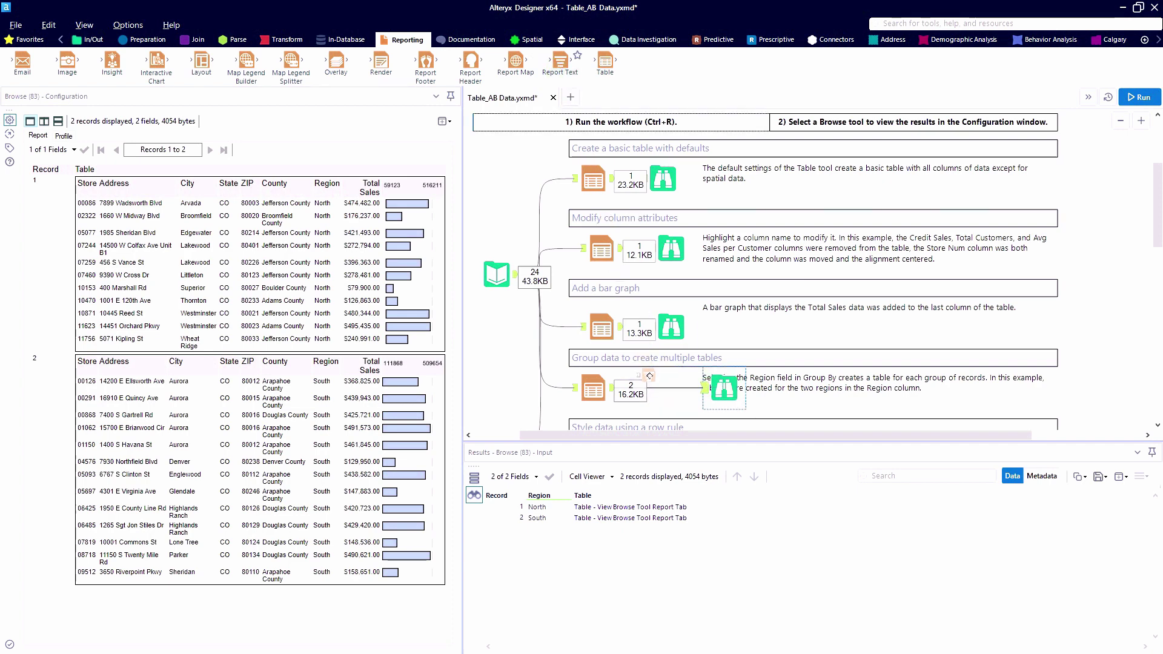
pyautogui.moveTo(650, 373); pyautogui.dragTo(653, 380)
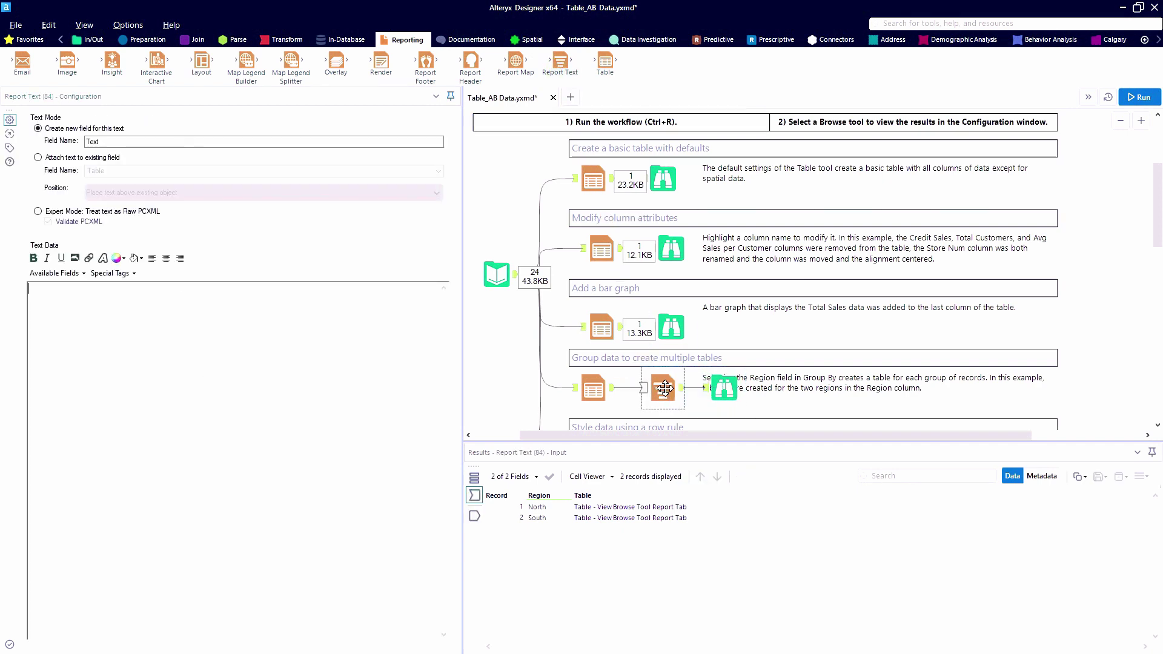
# Attach [Region:A] header text to the existing table field, run, and check the North and South output.
pyautogui.click(53, 159)
pyautogui.click(56, 273)
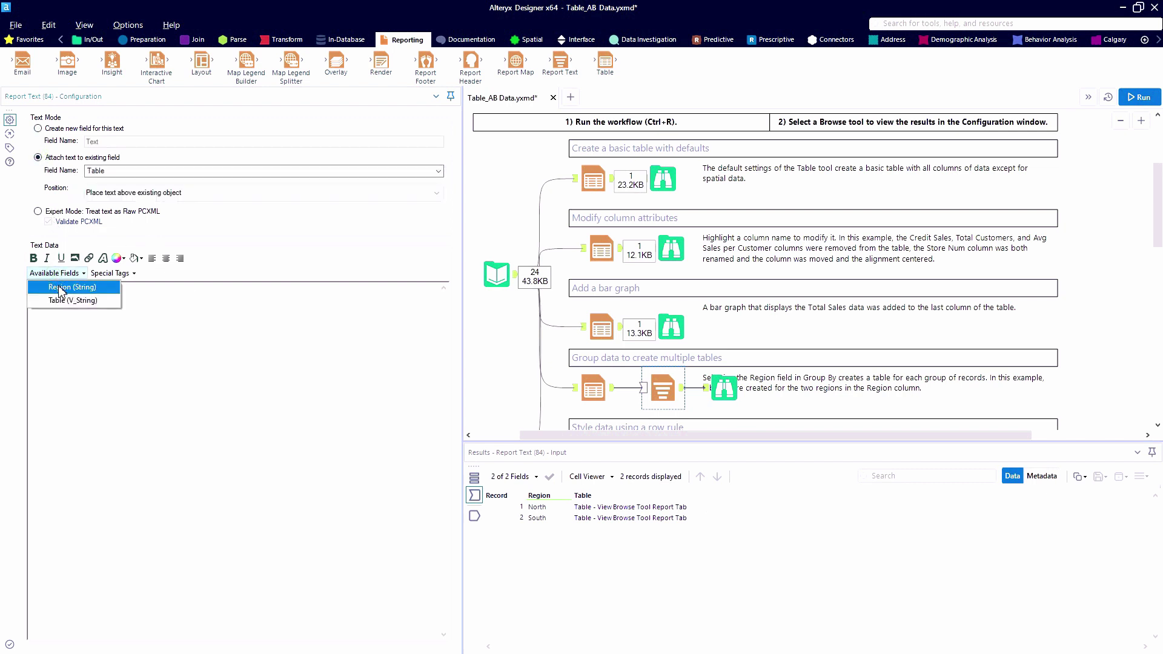
pyautogui.click(61, 288)
pyautogui.hotkey('ctrl', 'a')
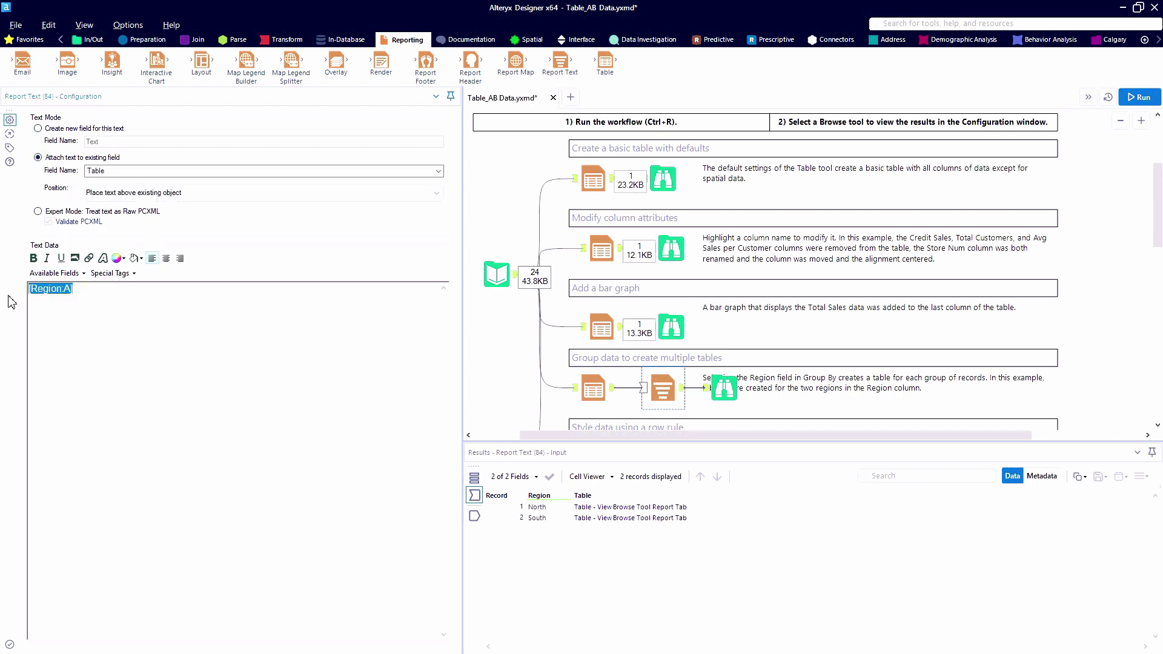
pyautogui.hotkey('ctrl', 'r')
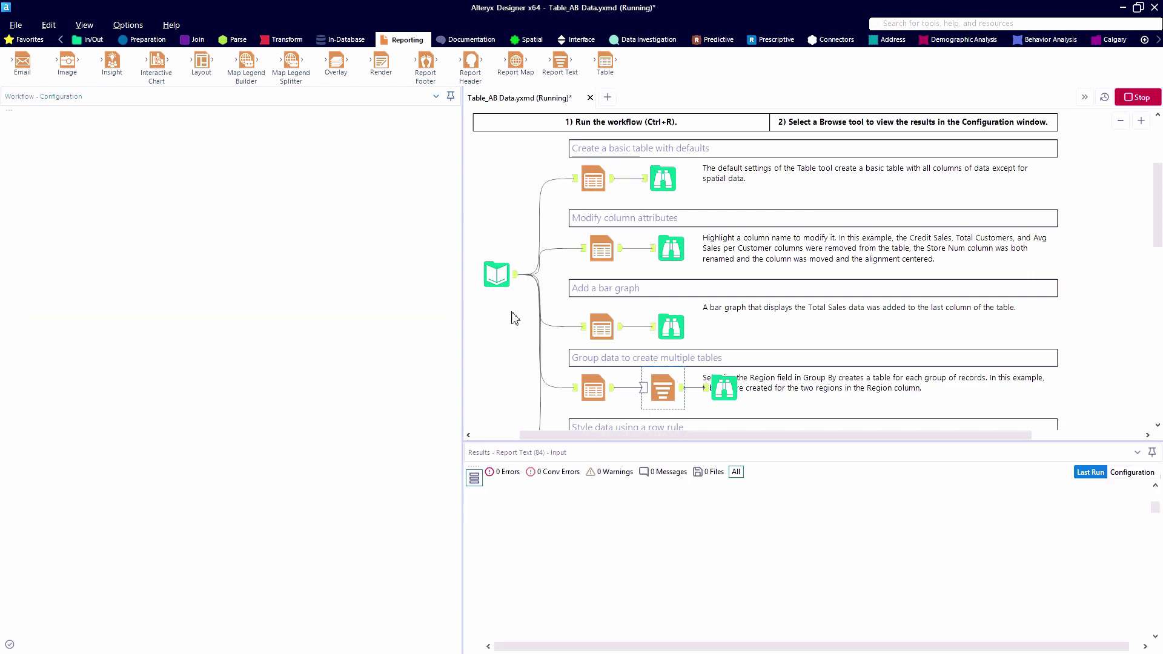
pyautogui.click(725, 389)
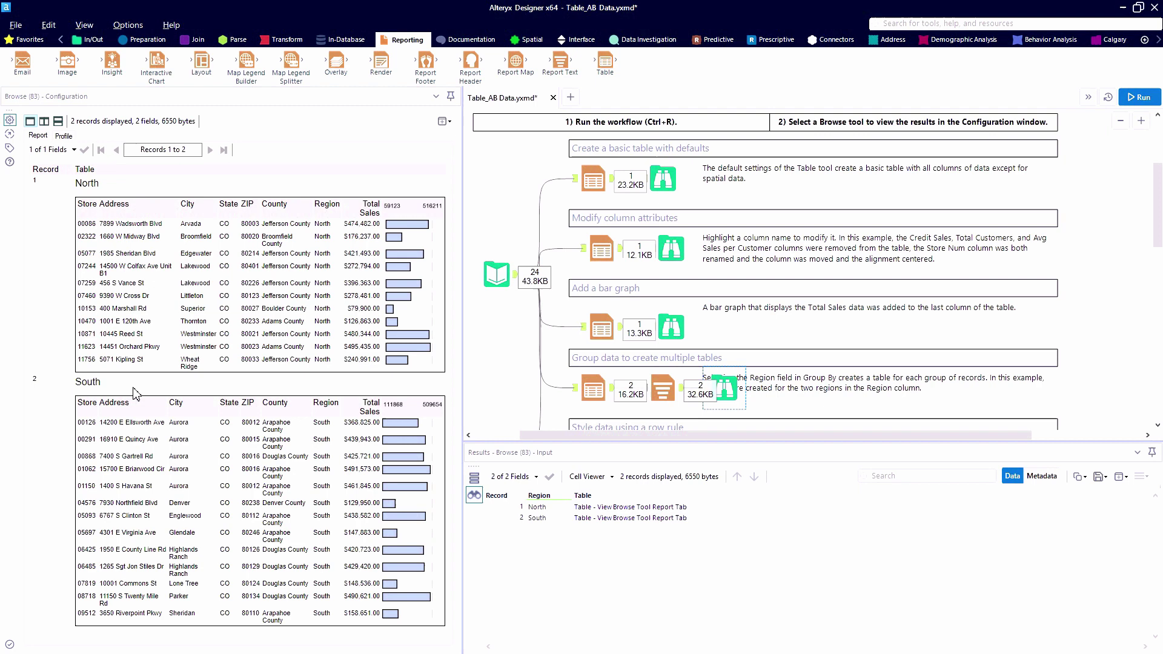
pyautogui.scroll(-3, 565, 345)
pyautogui.scroll(-3, 565, 346)
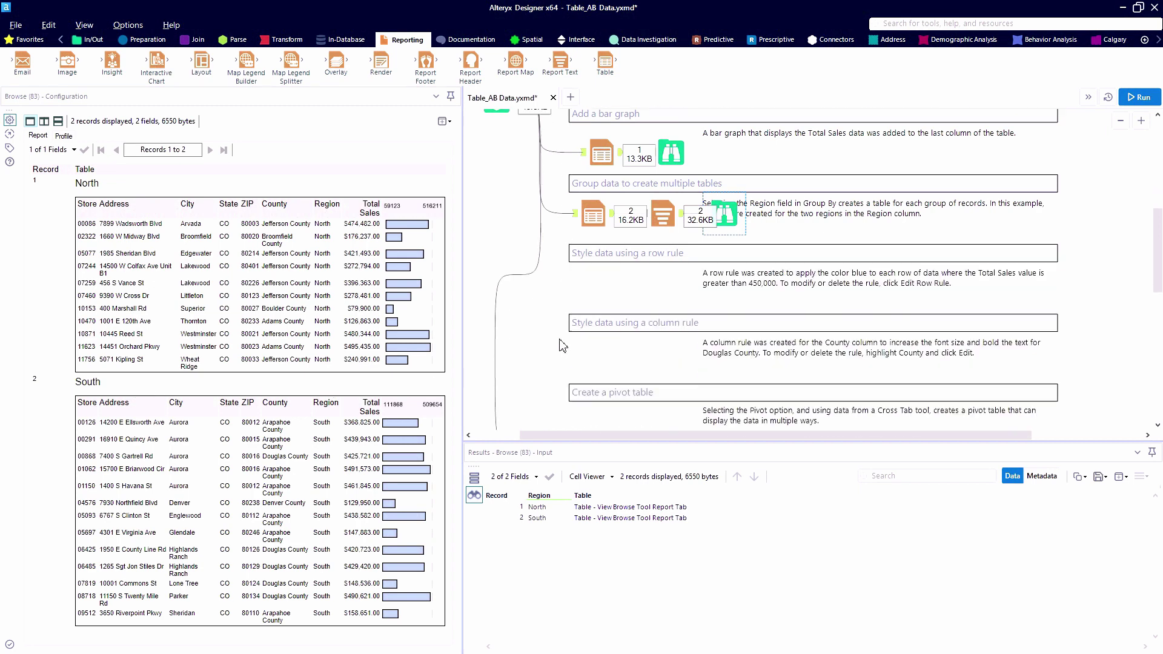
pyautogui.scroll(1, 558, 261)
pyautogui.click(549, 250)
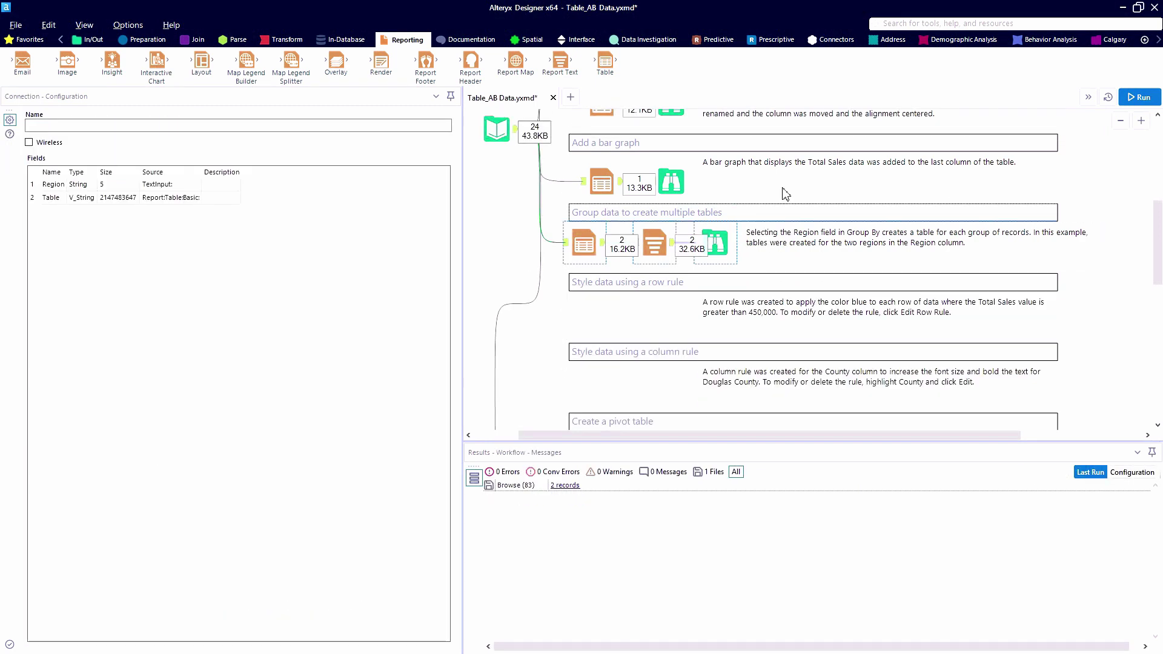
# Paste the Table, Report Text and Browse chain under the row-rule step, wire it to the input, and create Row Rule 1.
pyautogui.rightClick(544, 307)
pyautogui.click(561, 314)
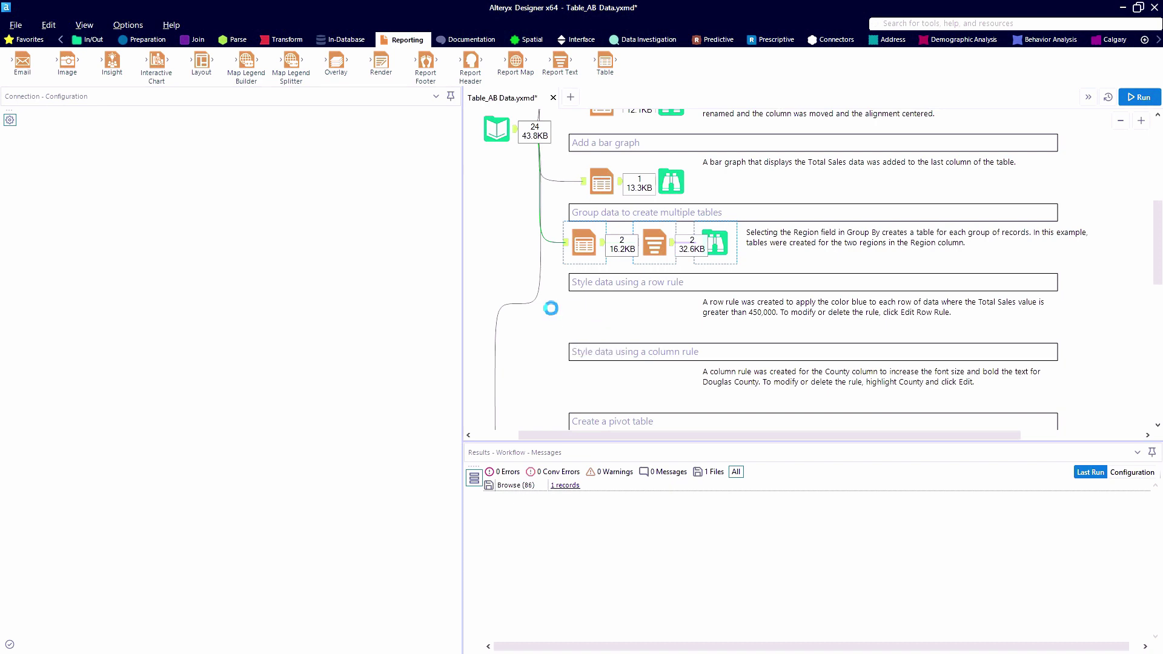
pyautogui.moveTo(516, 128); pyautogui.dragTo(557, 325)
pyautogui.click(557, 325)
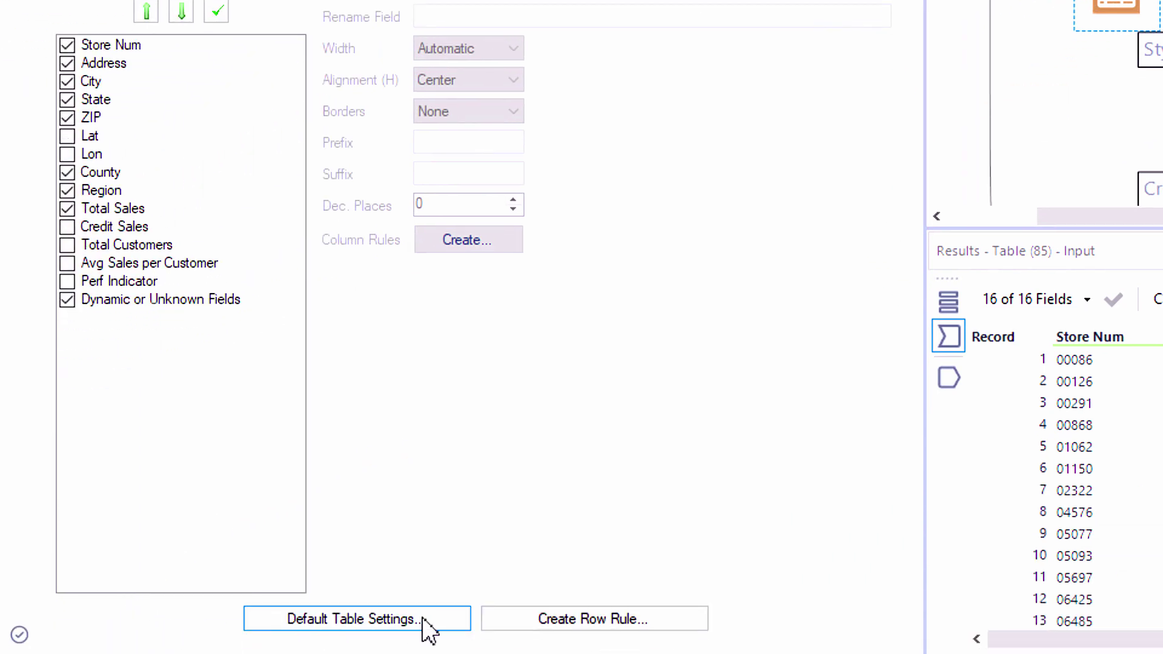
pyautogui.click(517, 620)
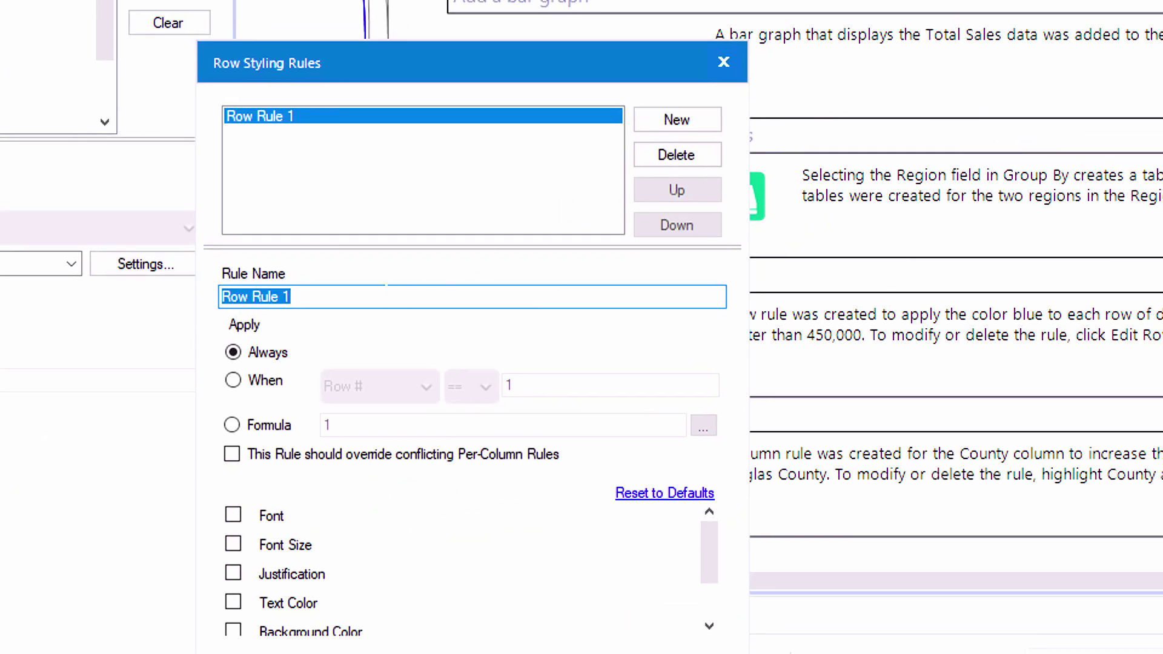
# Make Row Rule 1 apply when Total Sales is greater than 450000.
pyautogui.click(261, 382)
pyautogui.click(423, 388)
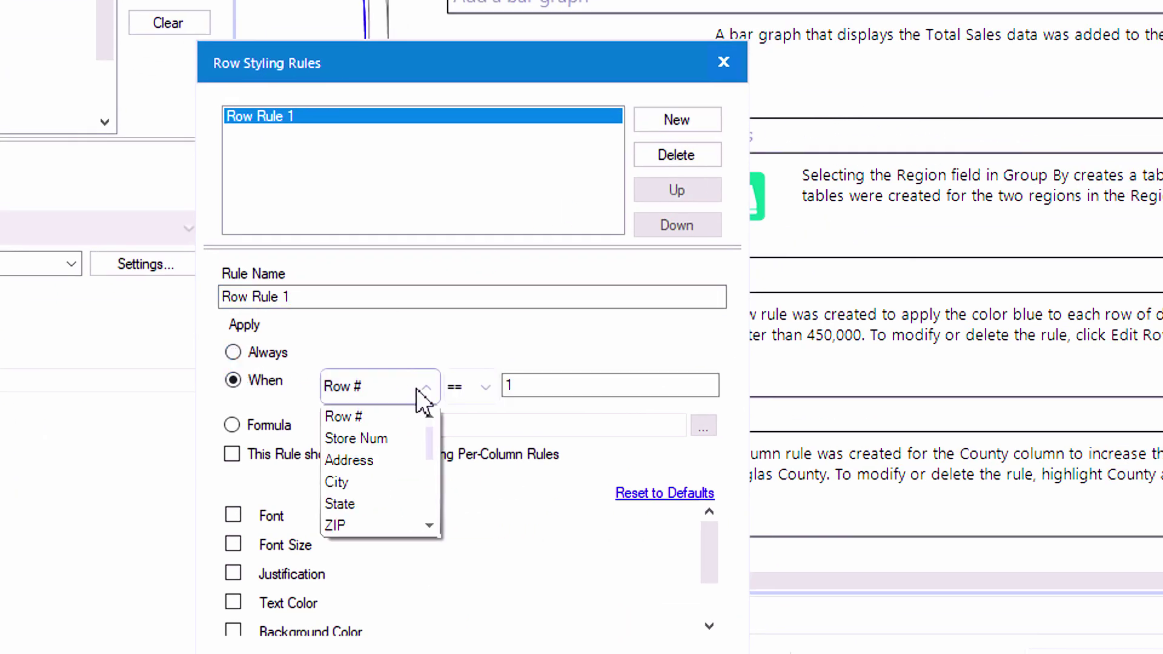
pyautogui.scroll(-5, 418, 461)
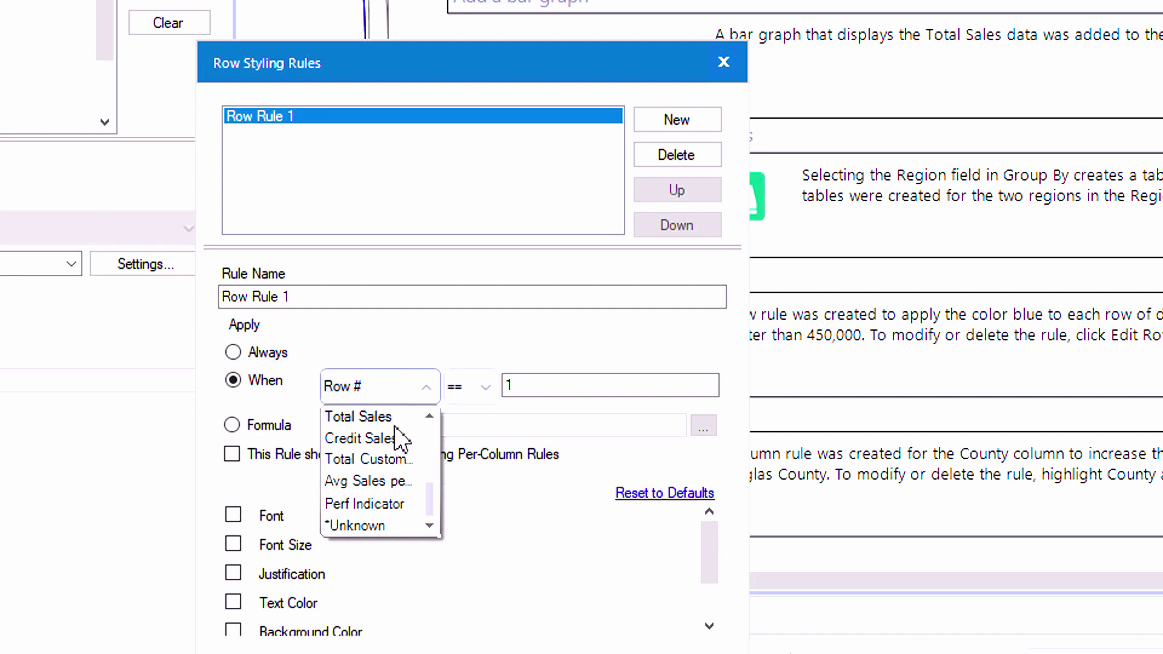
pyautogui.click(395, 420)
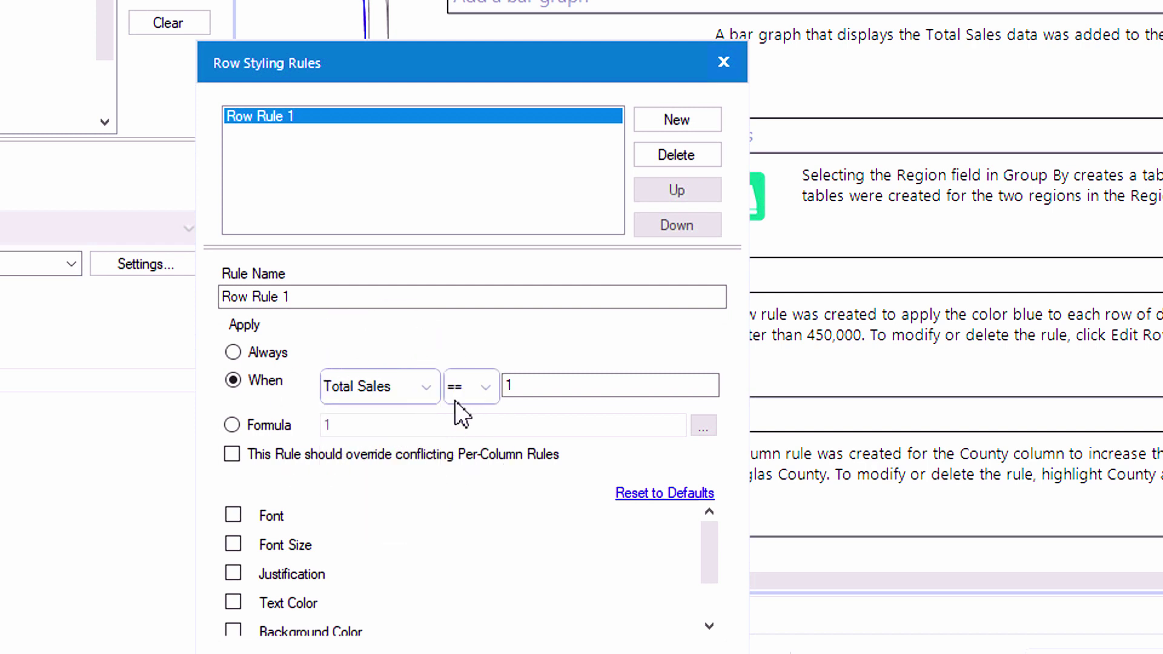
pyautogui.click(479, 397)
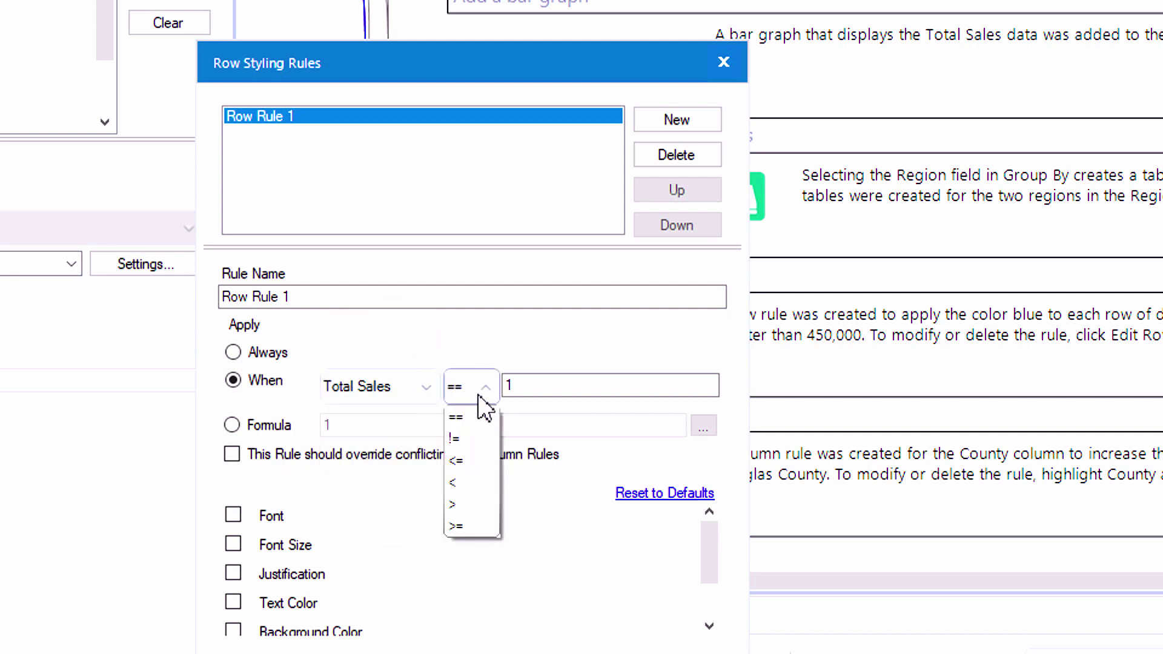
pyautogui.click(470, 506)
pyautogui.click(512, 386)
pyautogui.doubleClick(509, 385)
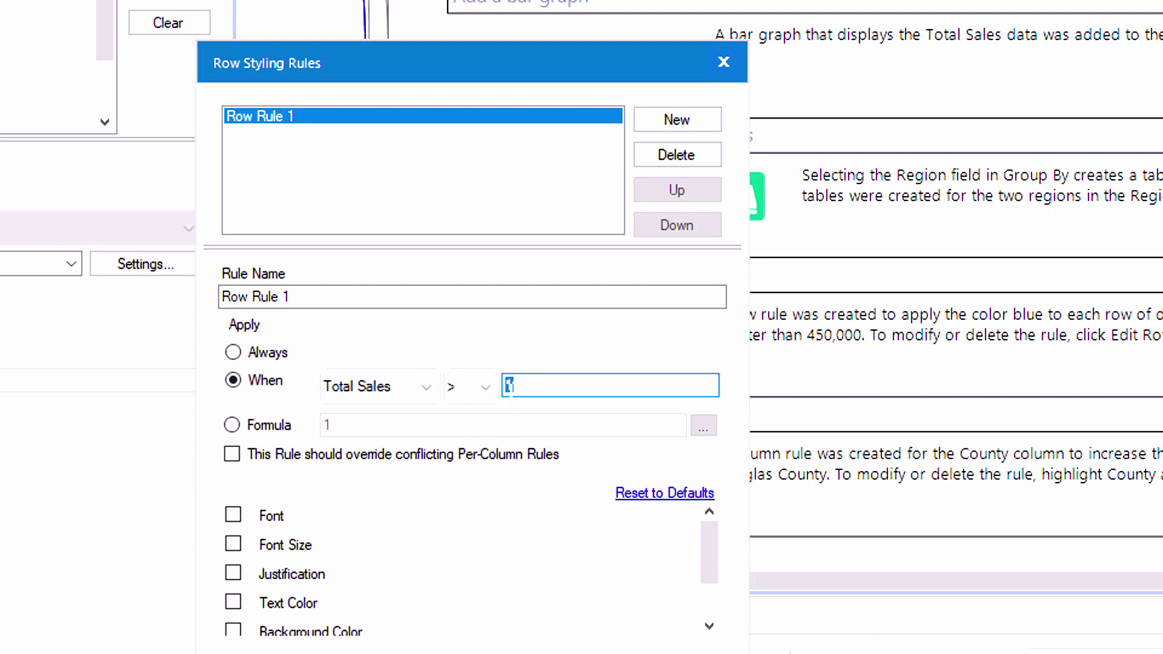
pyautogui.write('450000')
# Shade matching rows with a light yellow (R=255, G=255, B=128) background and close the editor.
pyautogui.click(233, 396)
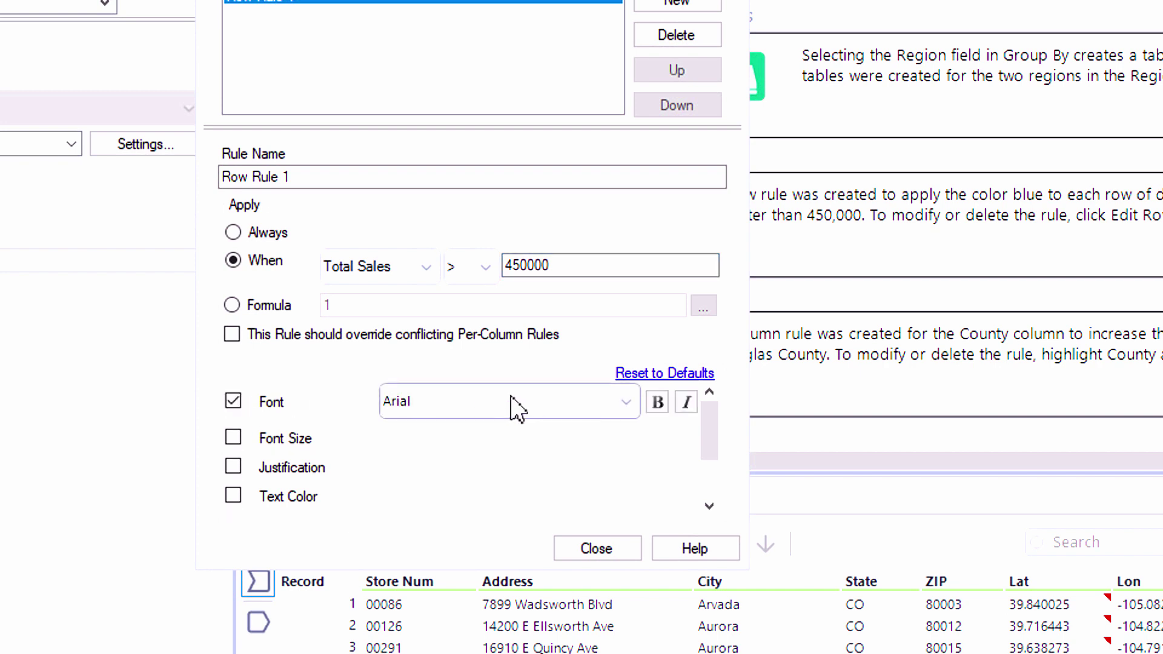
pyautogui.moveTo(704, 413); pyautogui.dragTo(714, 464)
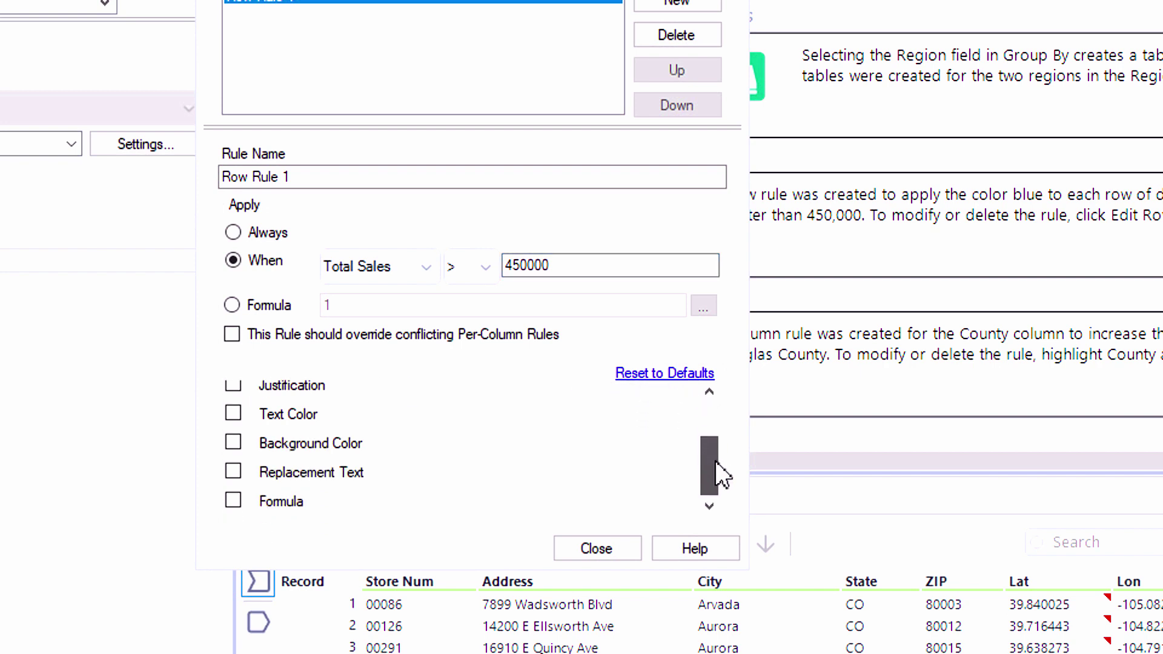
pyautogui.click(288, 448)
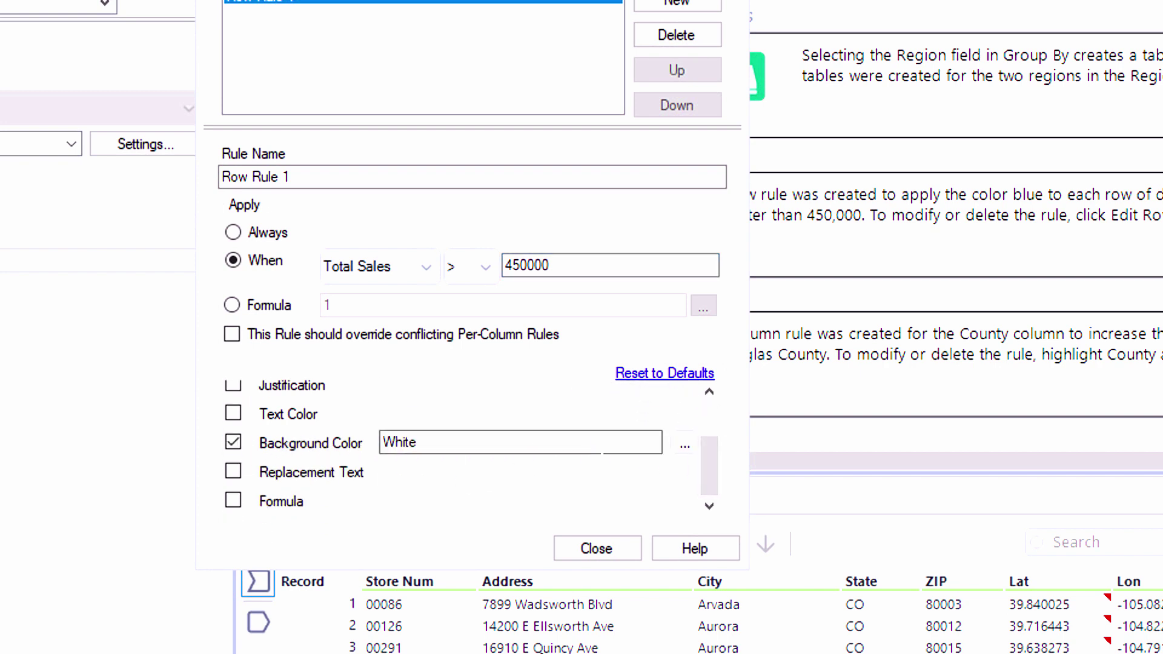
pyautogui.click(684, 448)
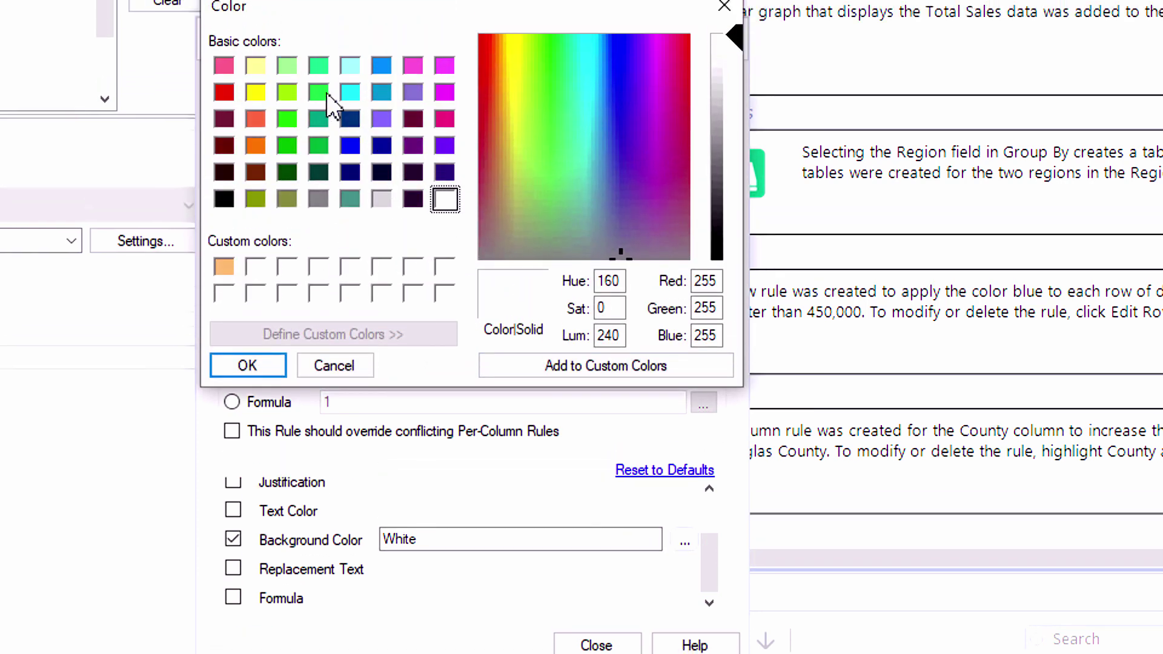
pyautogui.click(255, 102)
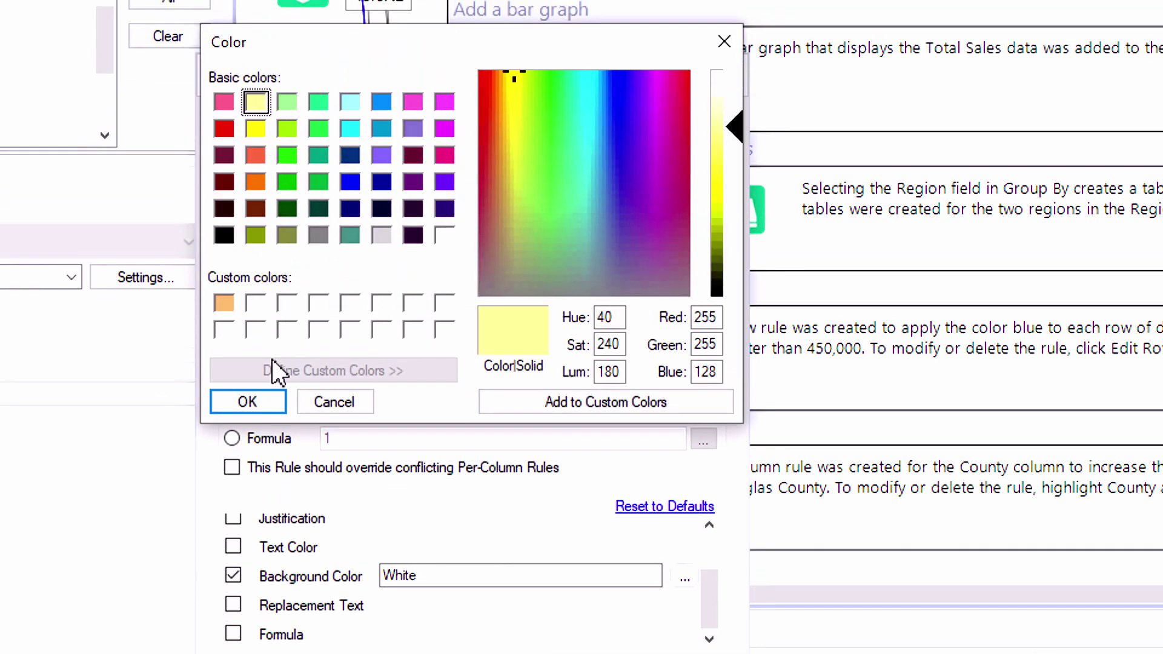
pyautogui.click(277, 403)
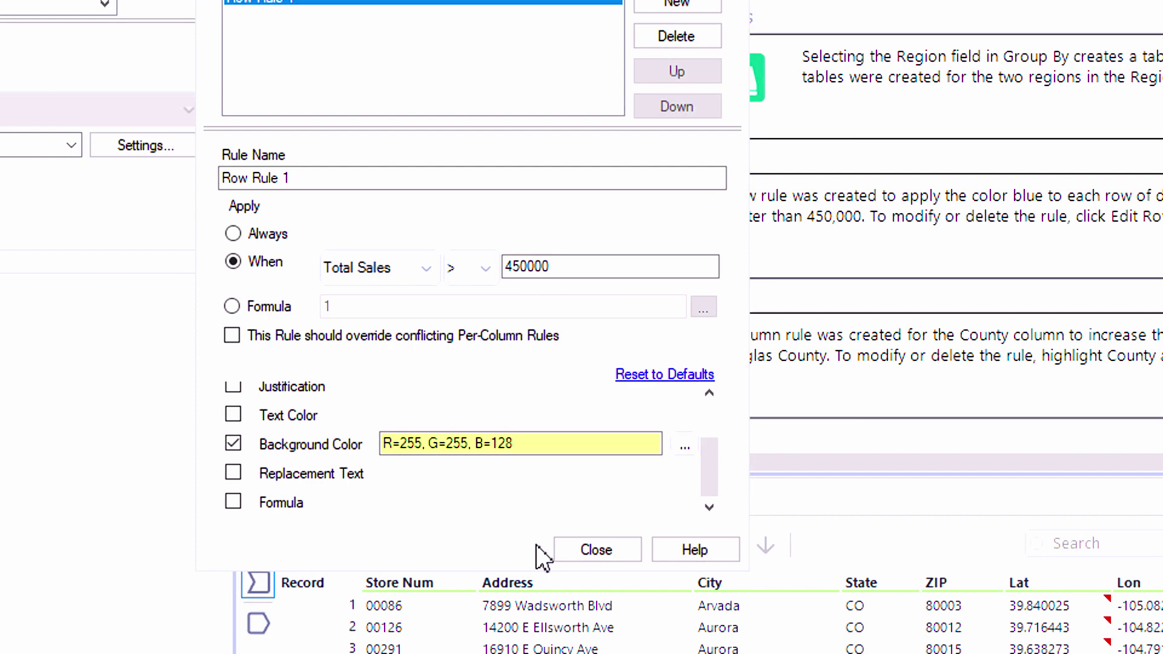
pyautogui.click(584, 566)
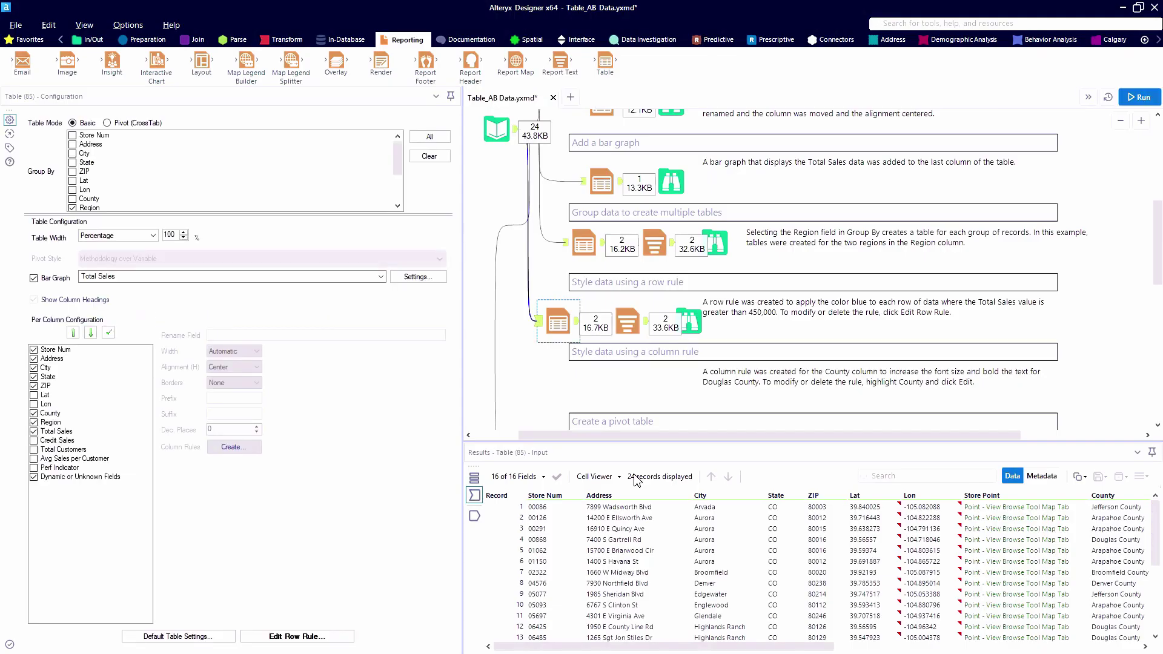
# View the Browse (86) output showing North and South tables with high-sales rows shaded yellow.
pyautogui.click(691, 323)
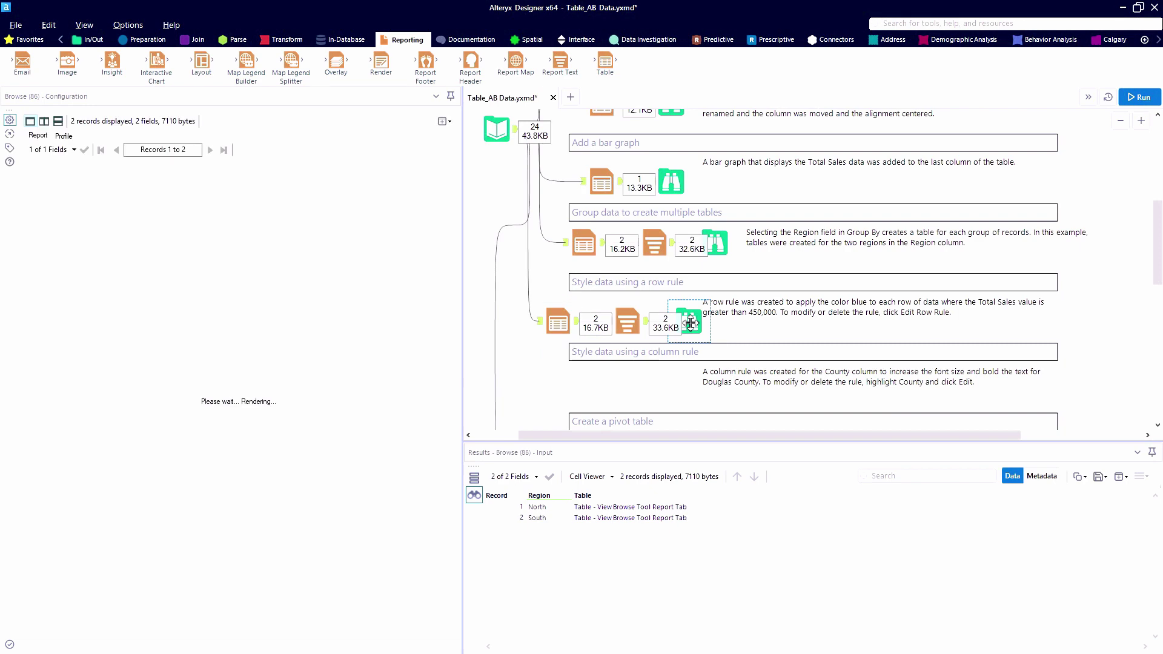